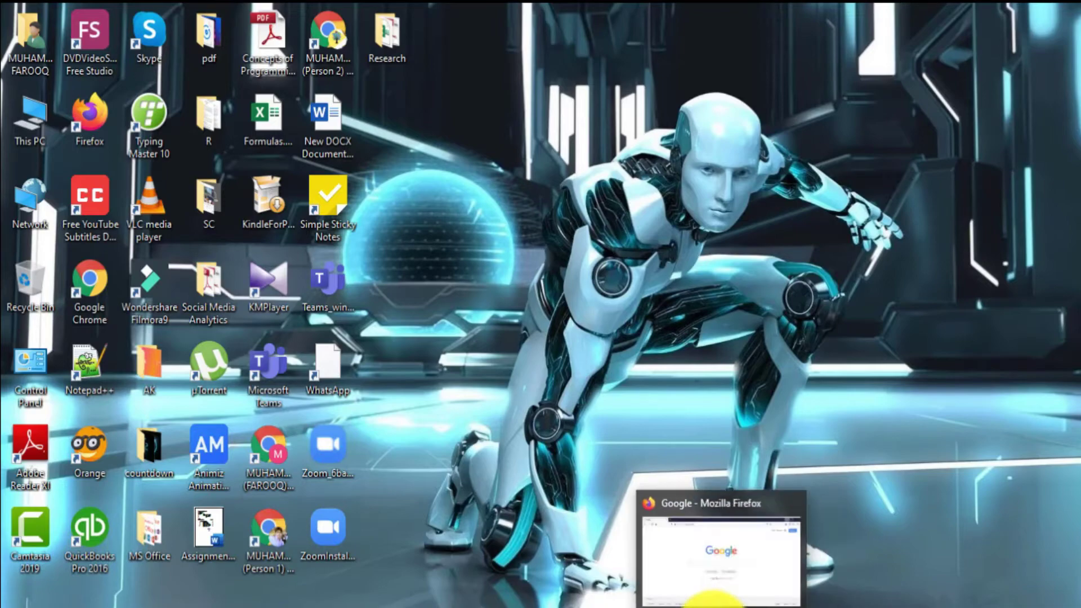
- Restore the Firefox window showing the Google home page from the taskbar
click(712, 603)
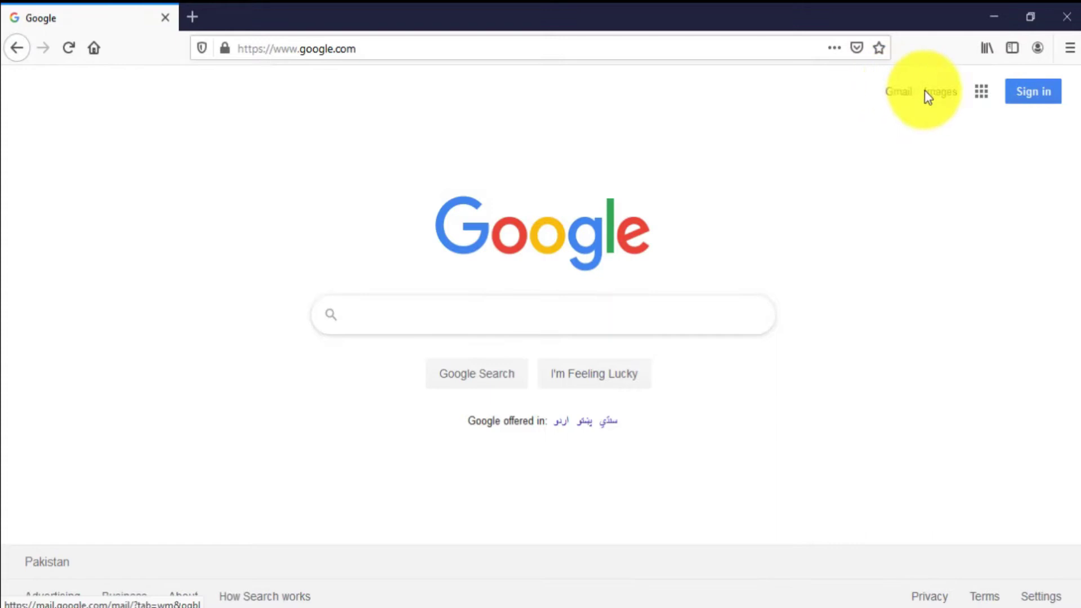
- Go from Google sign-in to Create account, choosing the For myself option
click(1020, 96)
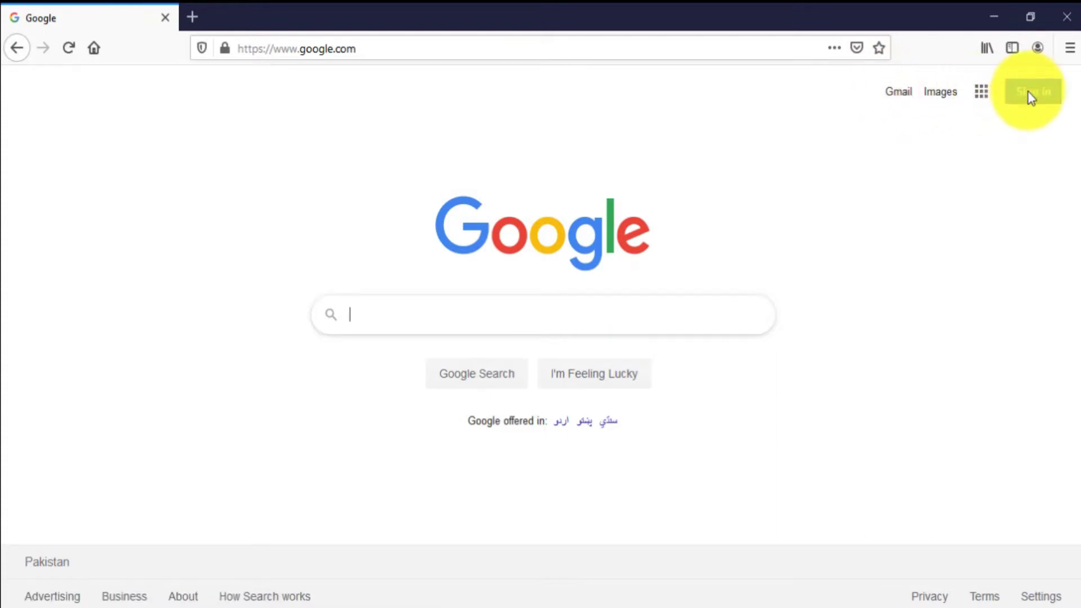
click(1026, 93)
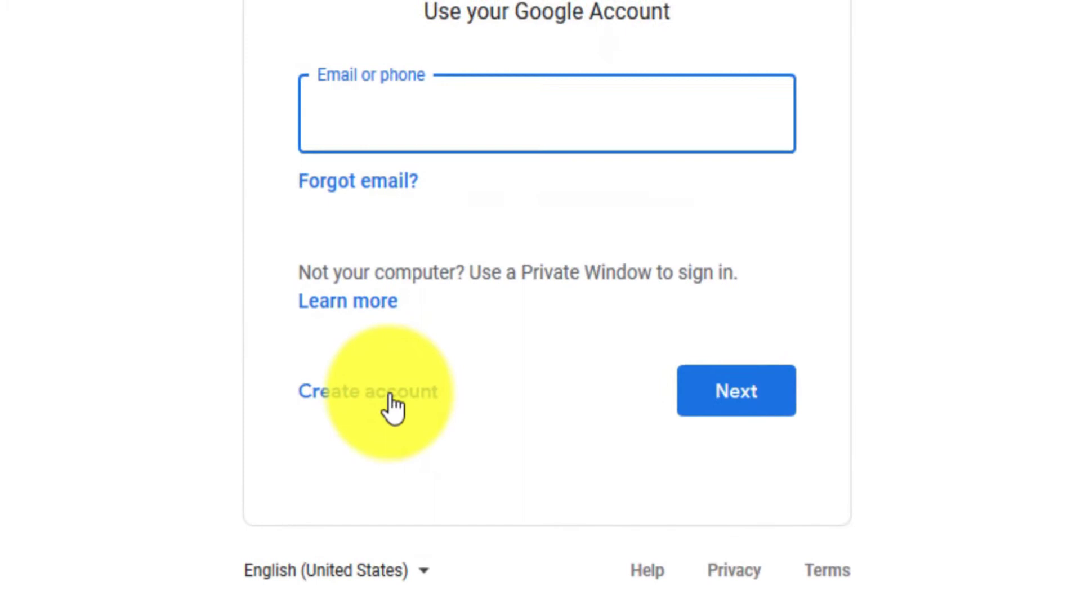
click(393, 406)
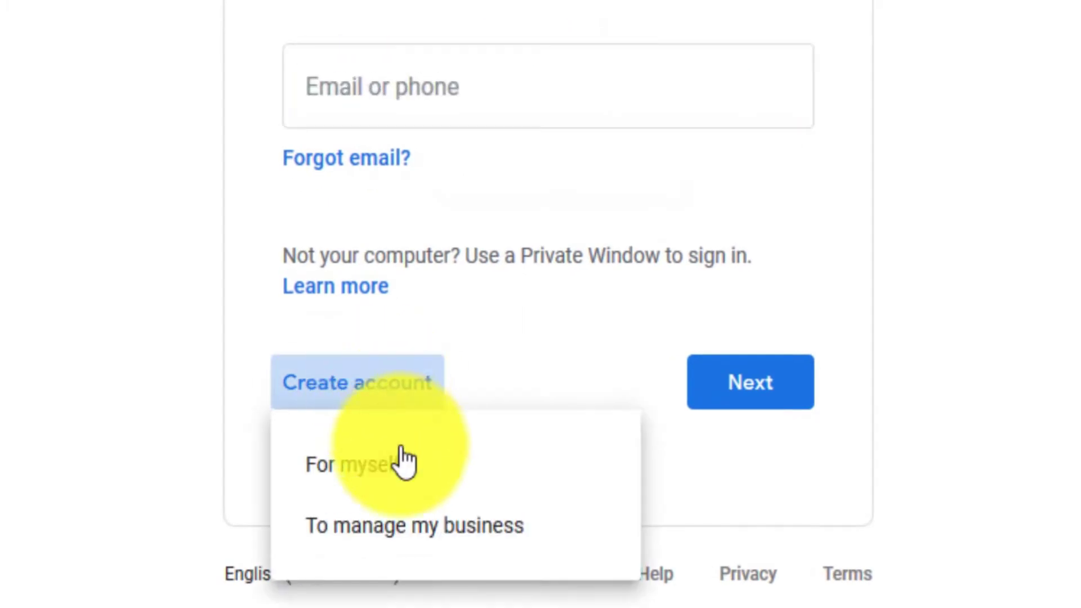
click(415, 484)
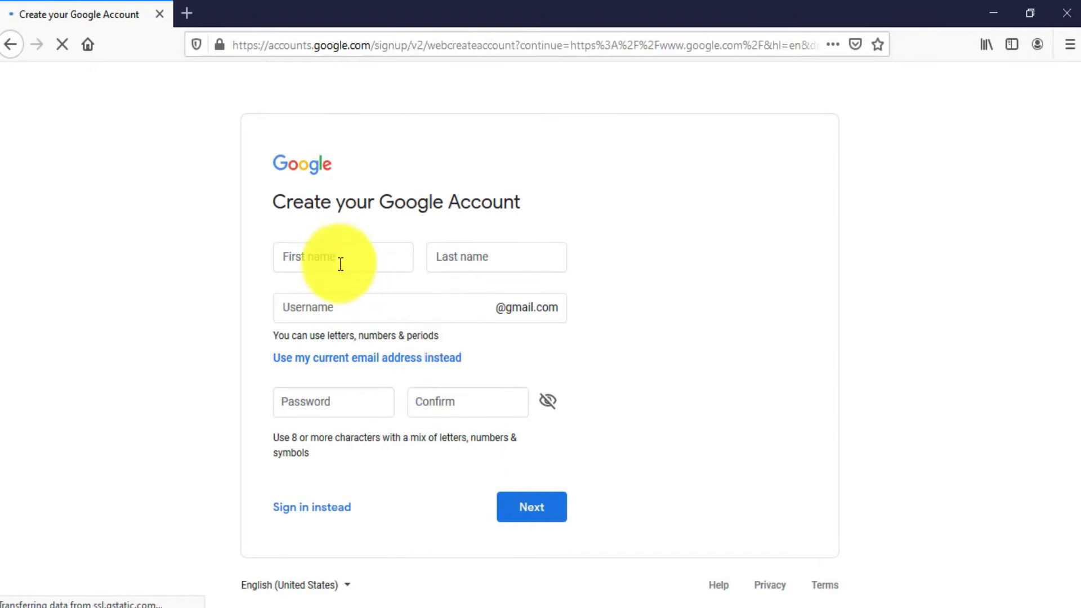
- Enter the new user's first and last name and a chosen Gmail username
click(341, 264)
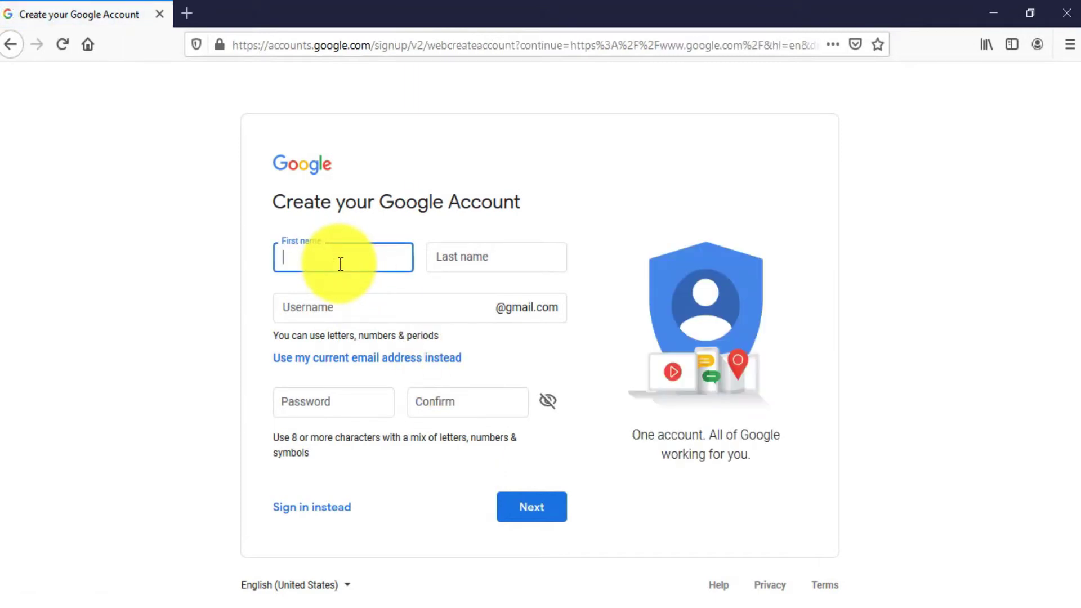
key(Tab)
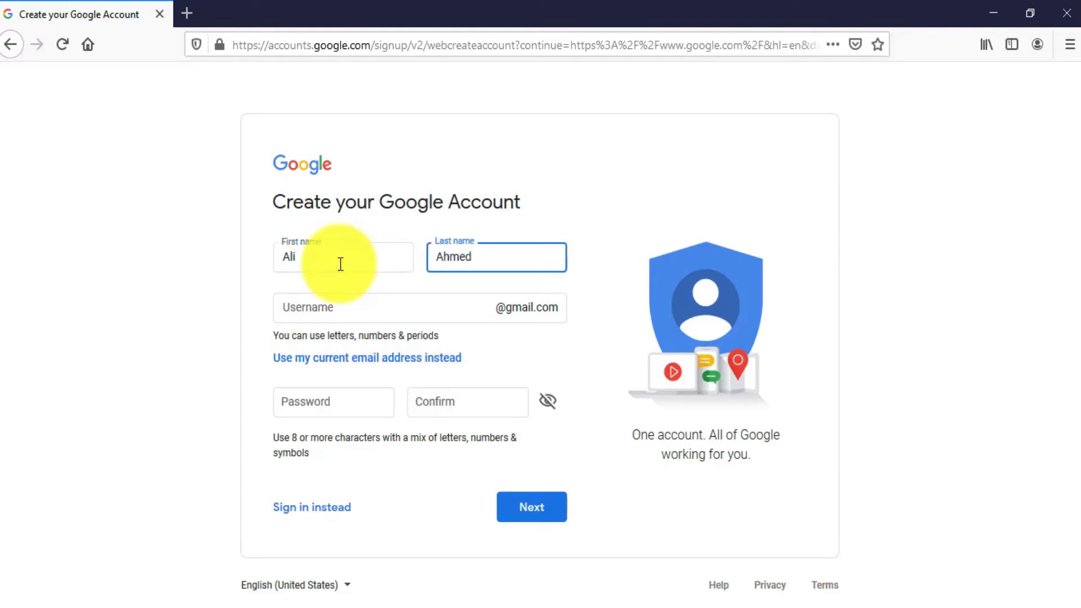
click(355, 306)
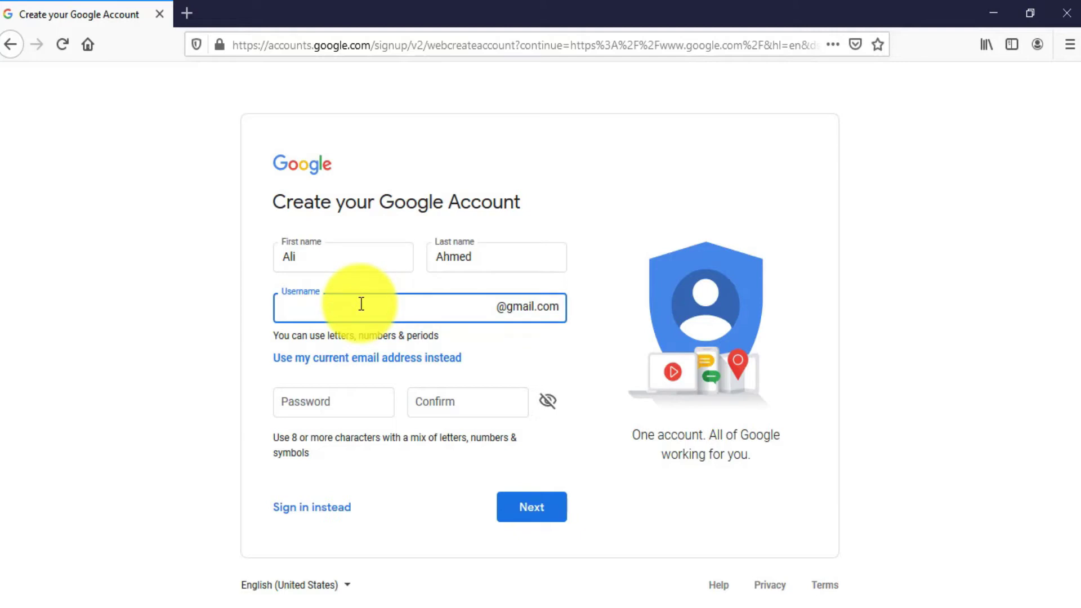
- Type the account password, confirm it, and submit the signup form
click(369, 402)
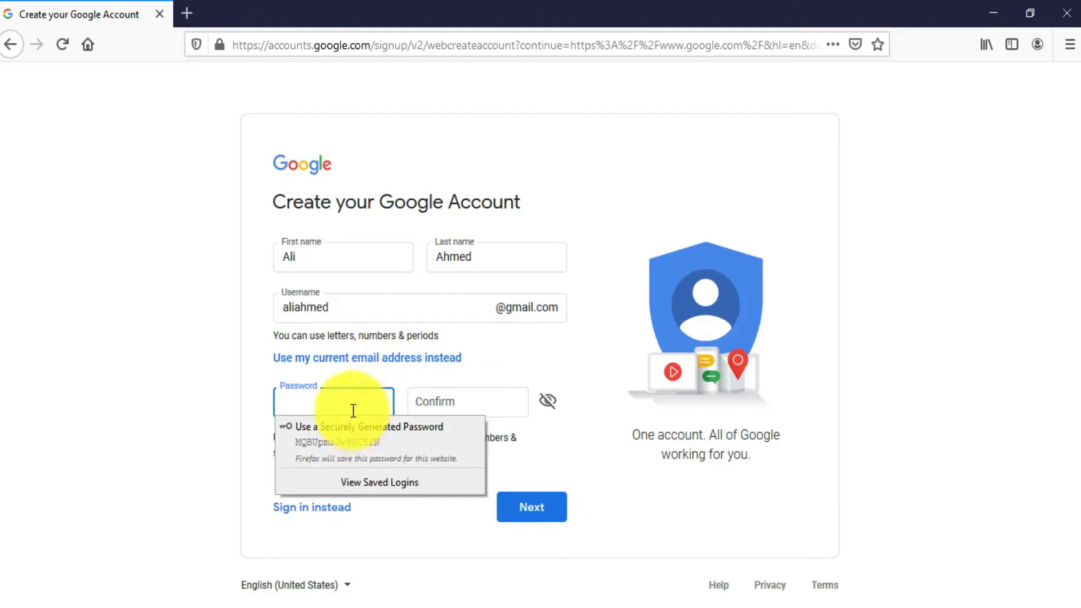
click(351, 407)
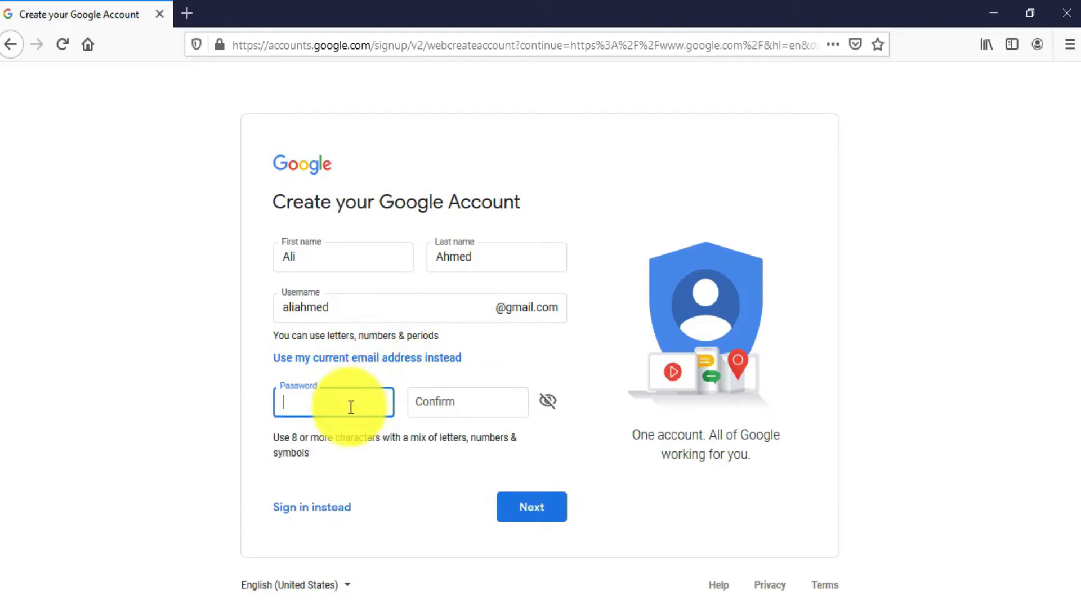
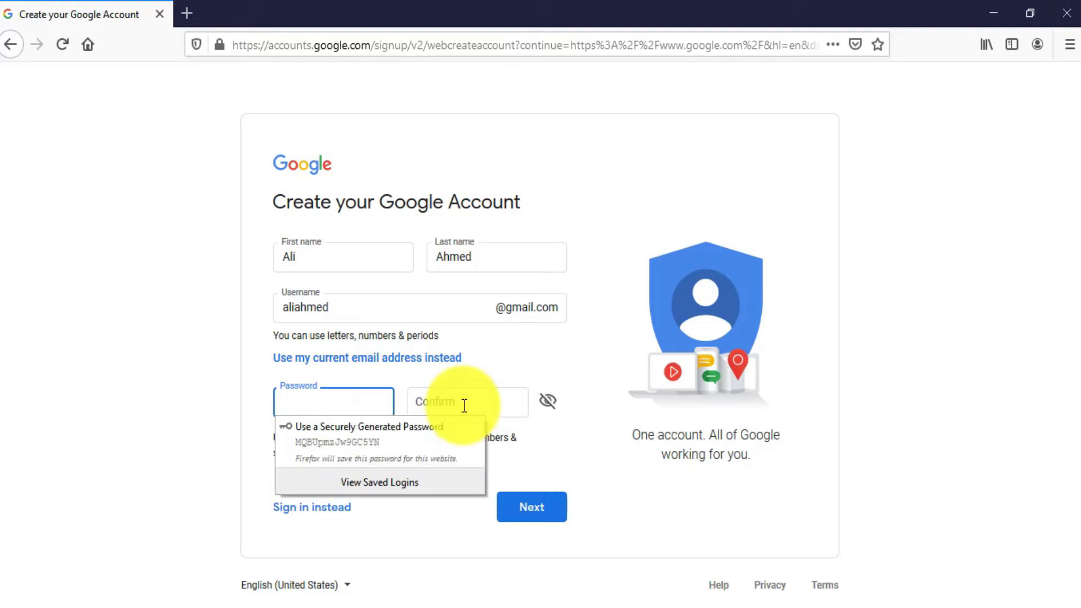
text(*******)
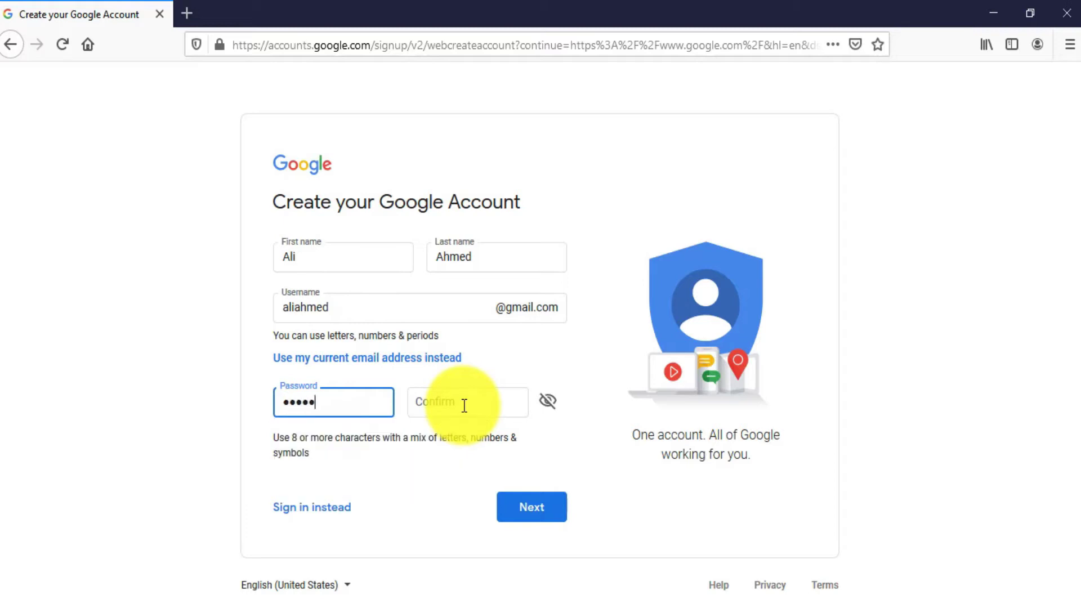
text(**)
click(464, 405)
text(*******)
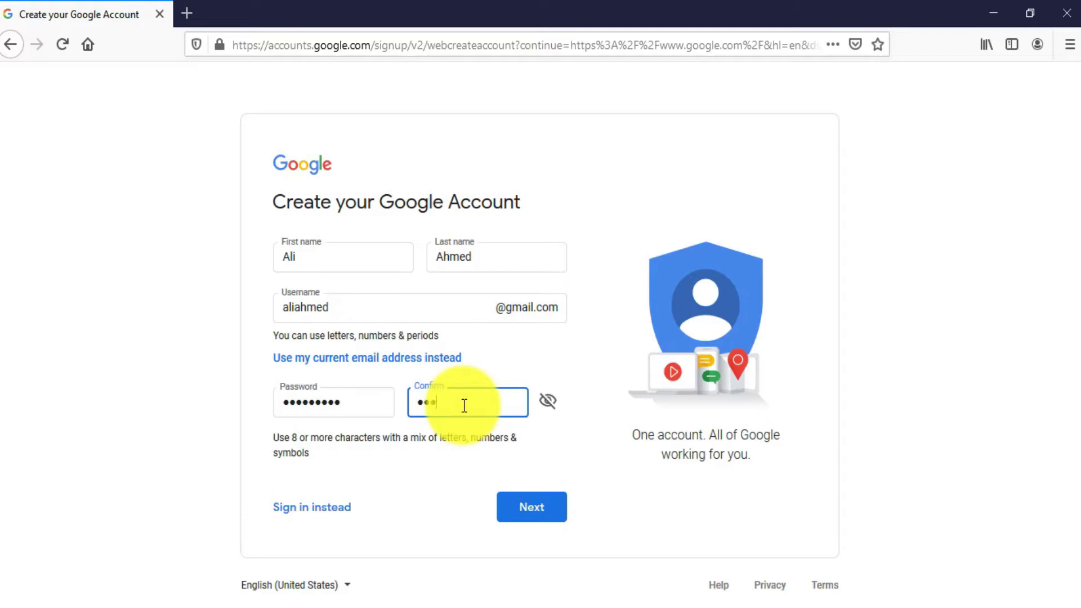
text(*)
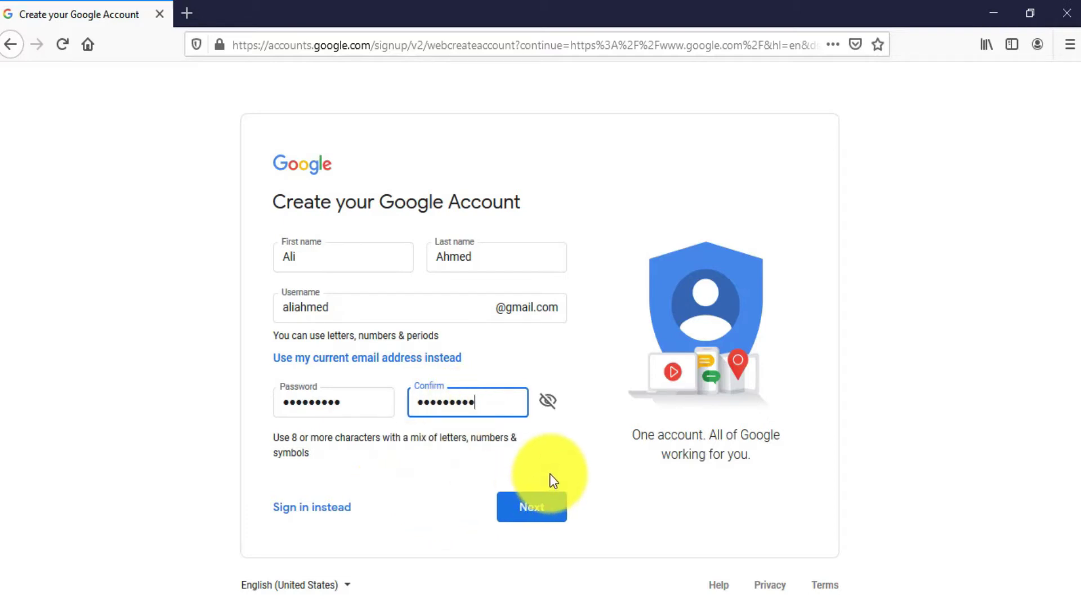
click(535, 523)
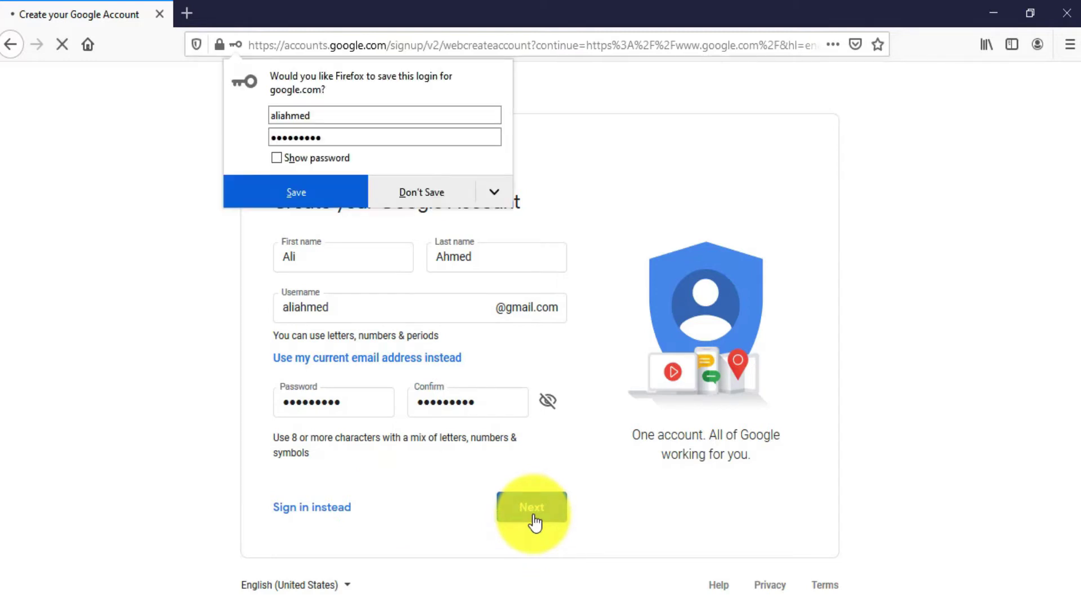
- Fix the rejected username by appending 1123 to it
click(512, 316)
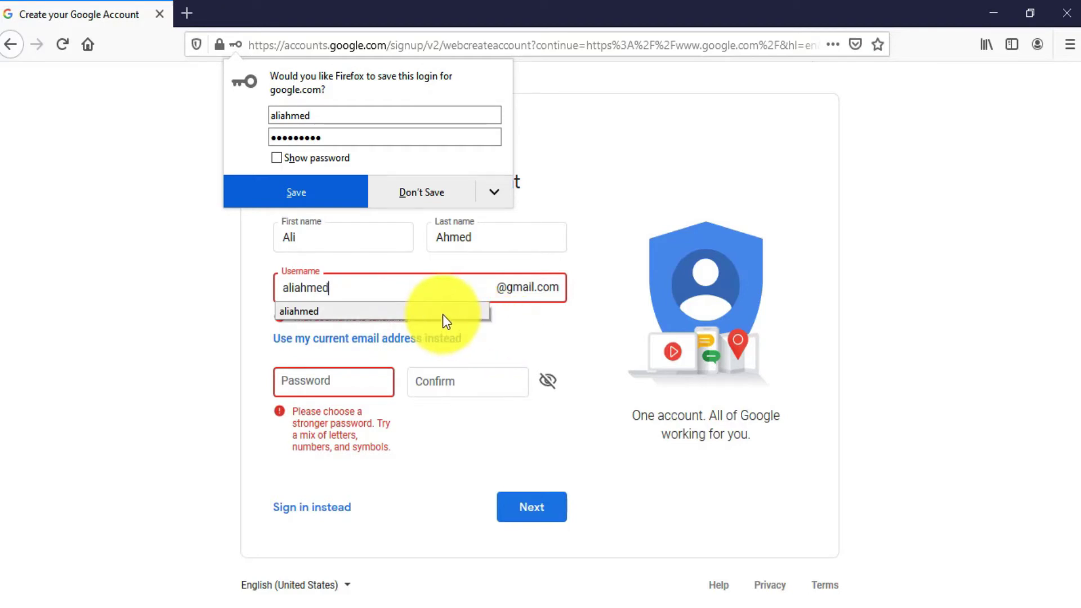
click(429, 190)
click(413, 314)
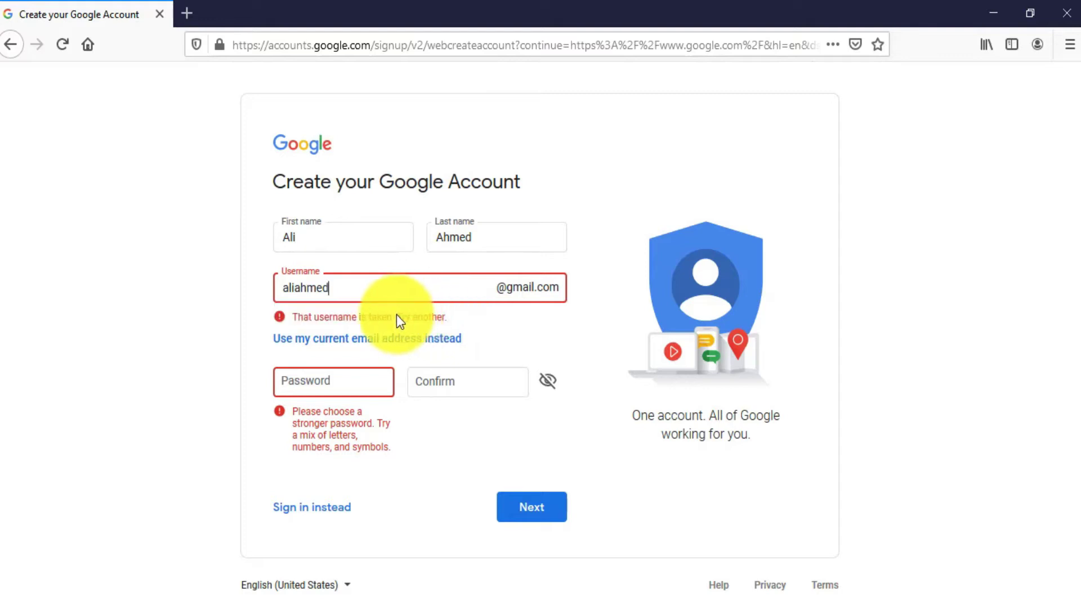
click(415, 343)
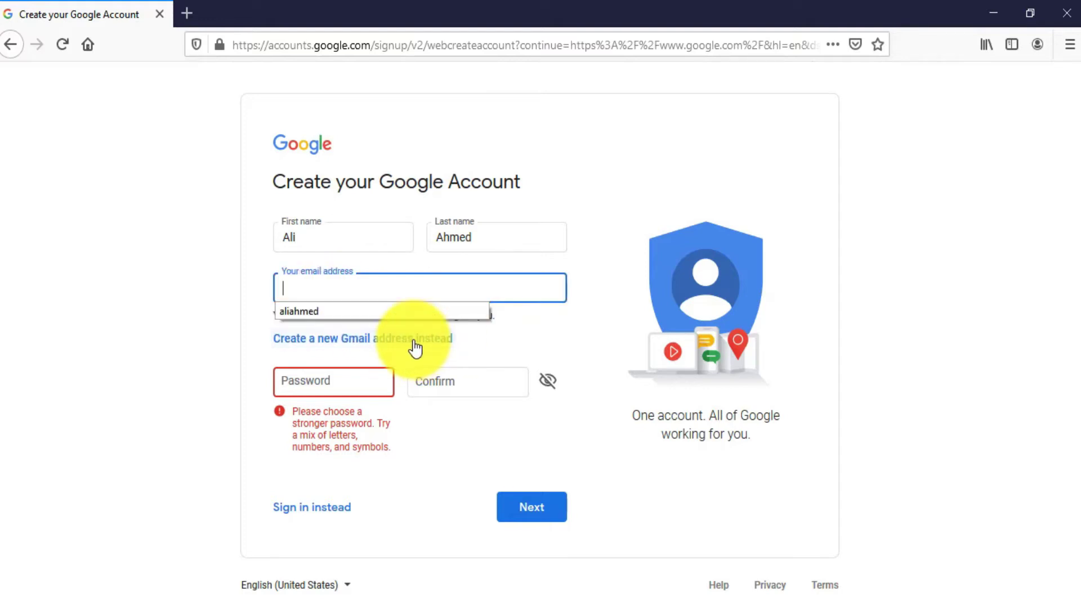
click(350, 343)
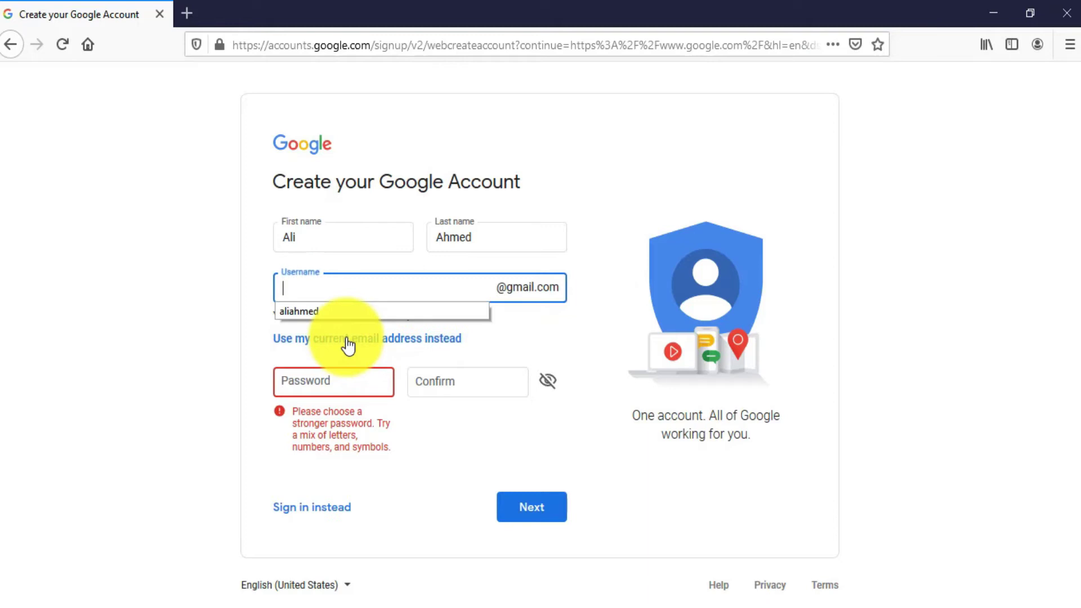
click(333, 311)
click(351, 290)
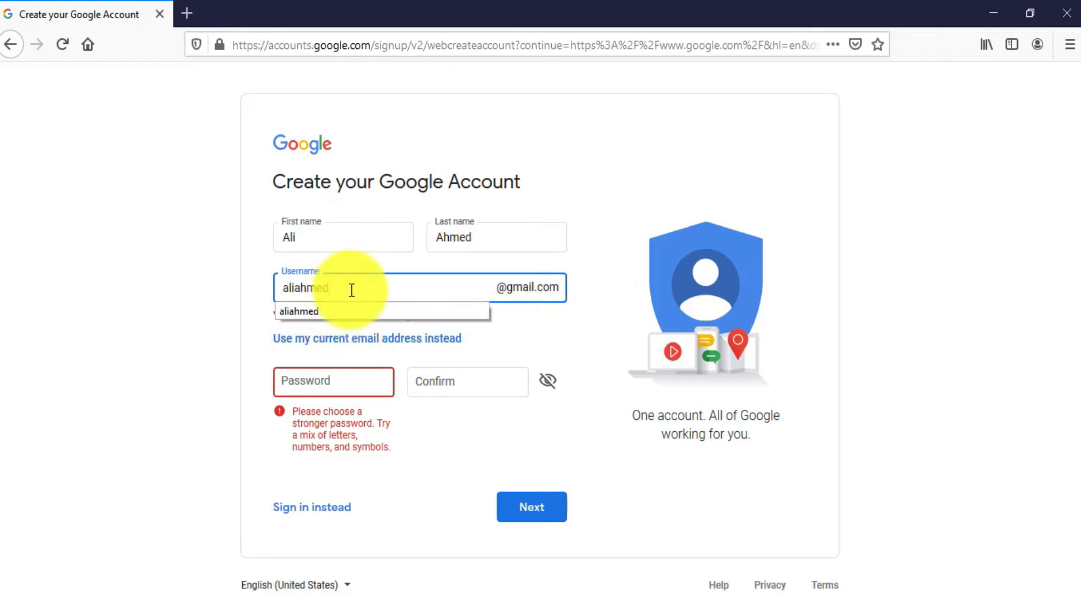
text(112)
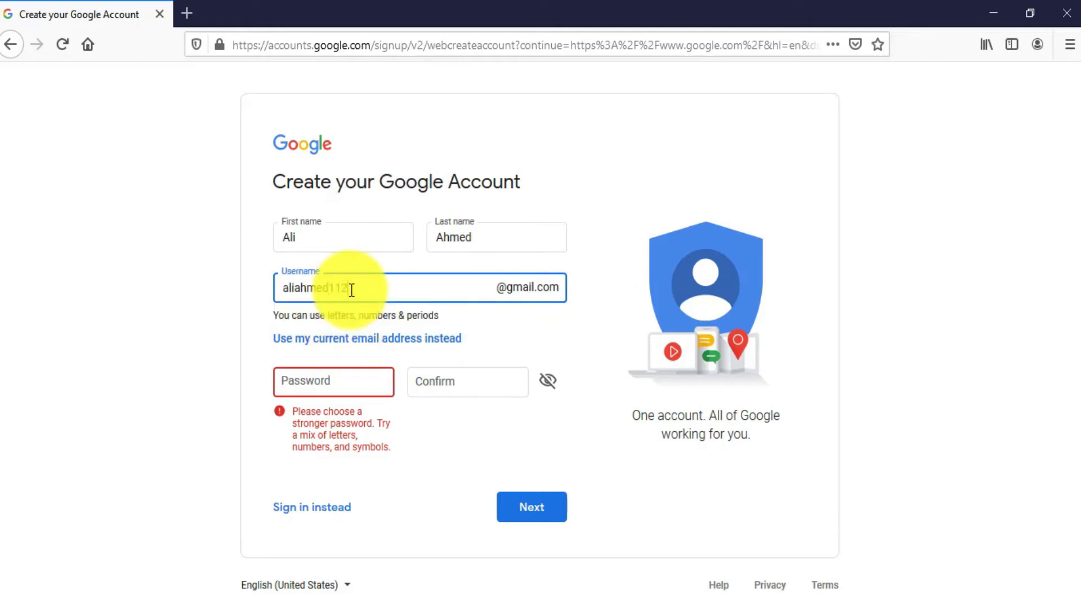
text(3)
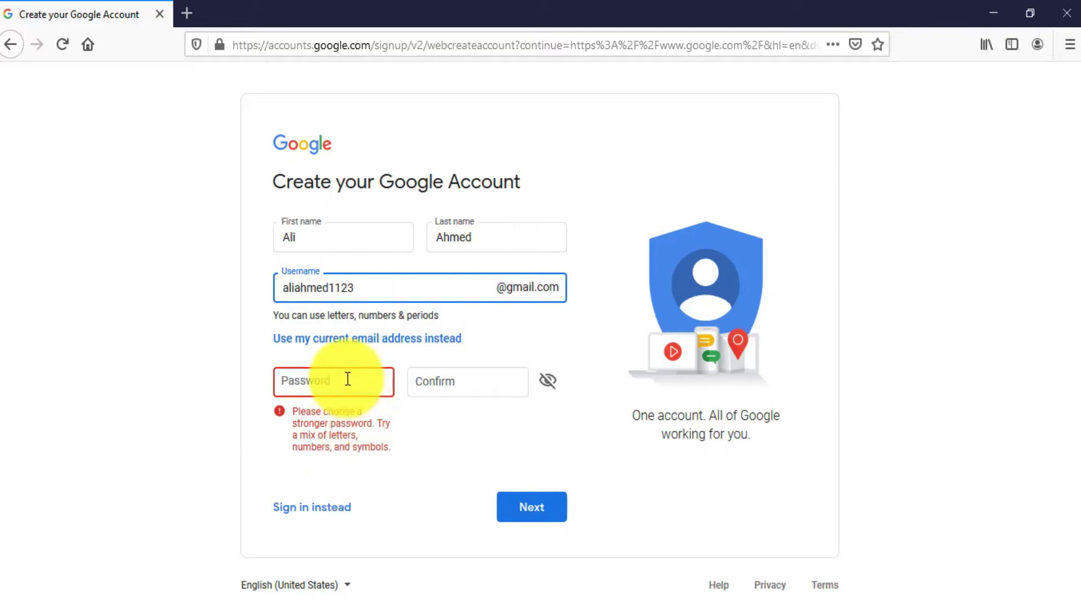
- Enter a new password in both password fields and submit the form
click(347, 379)
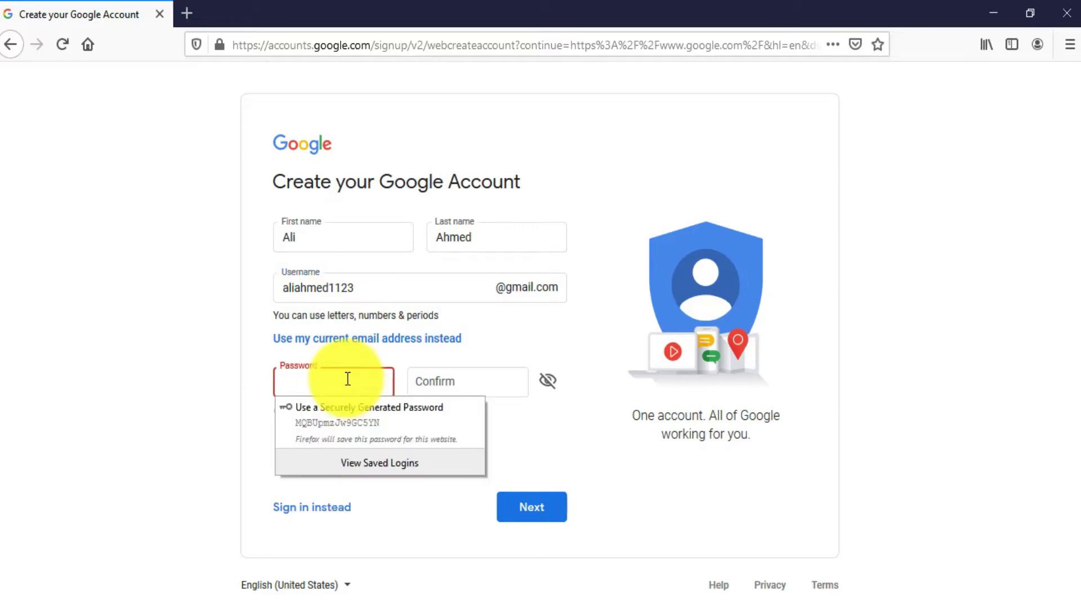
text(a)
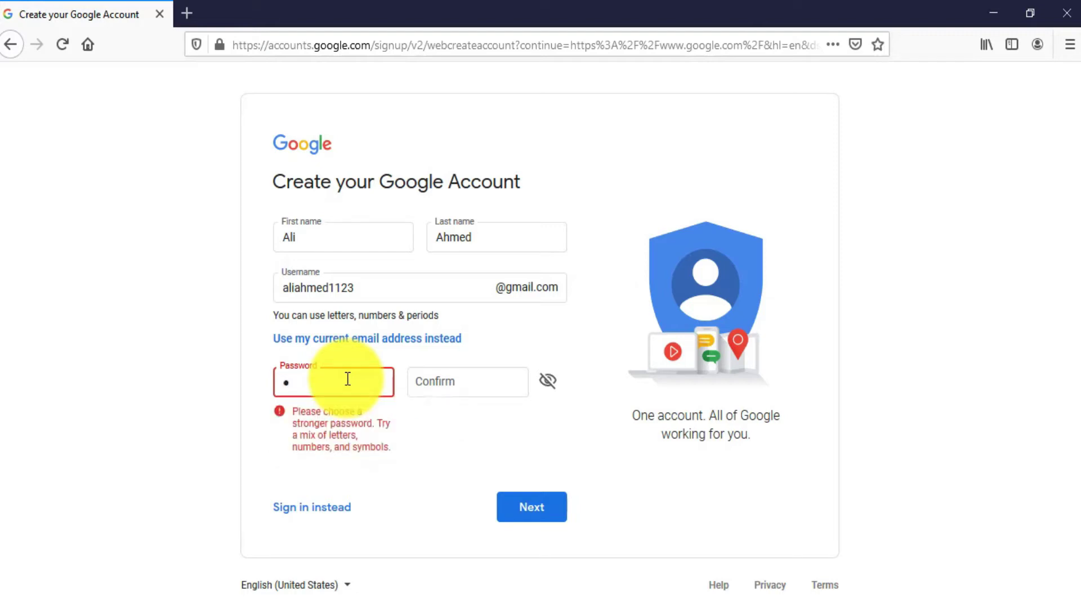
key(BackSpace)
text(••••••••••••••)
key(Tab)
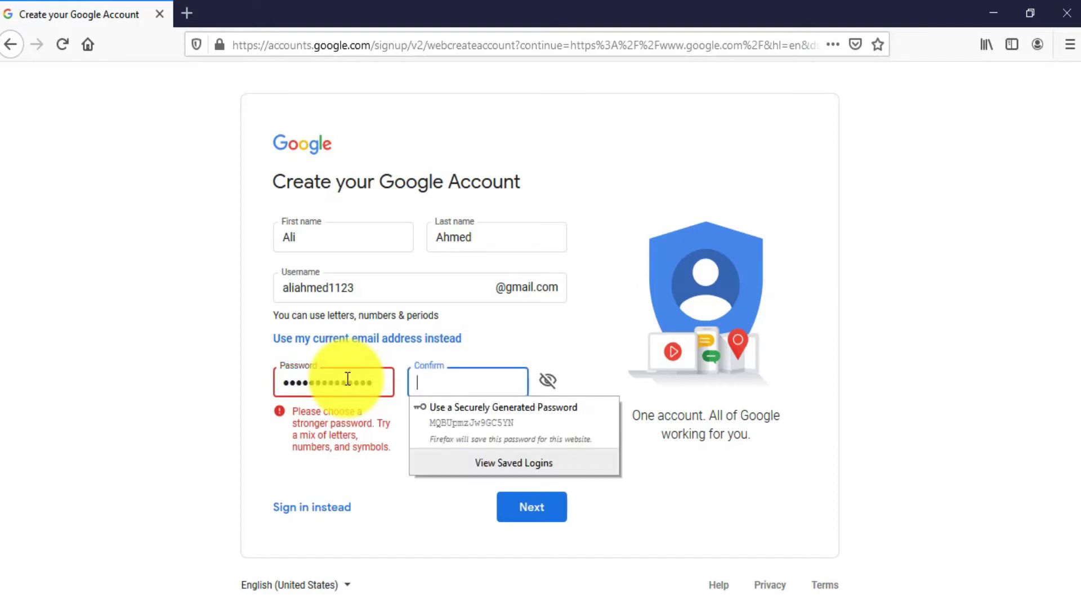
text(••••••)
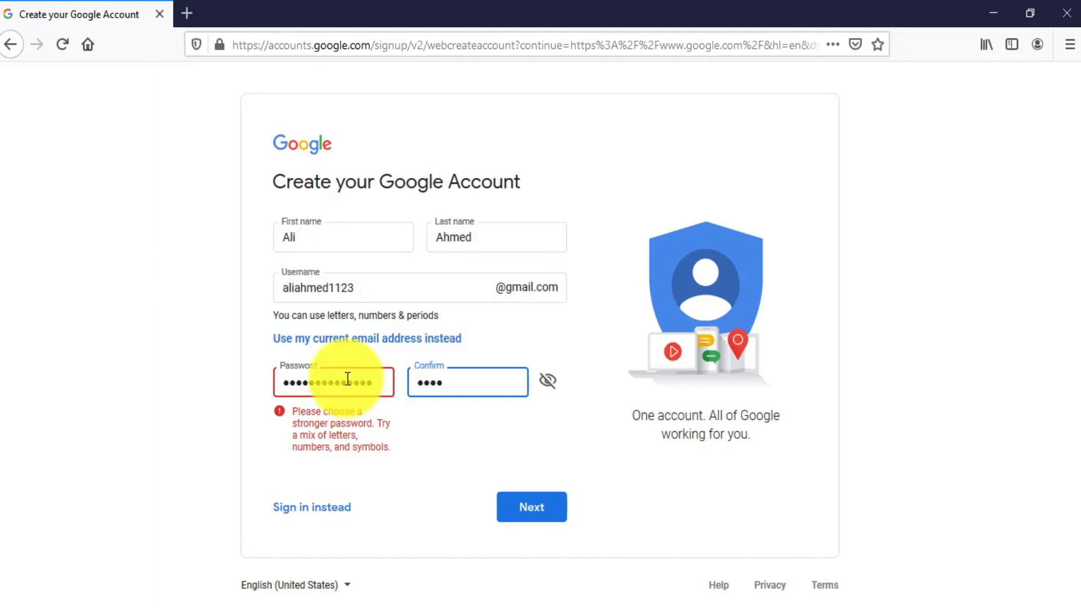
text(••••••••)
click(543, 385)
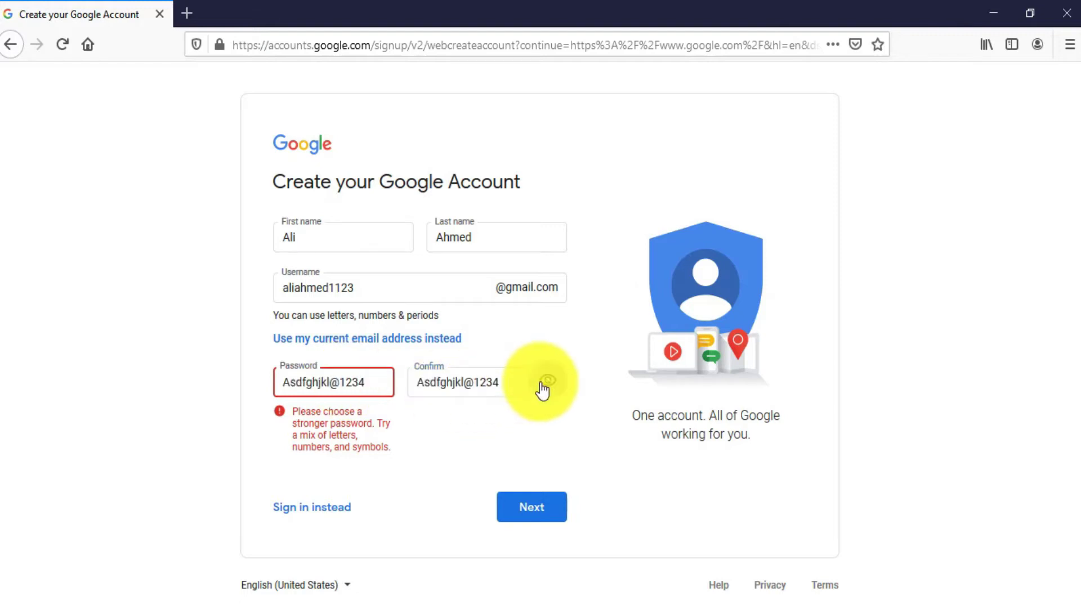
click(542, 389)
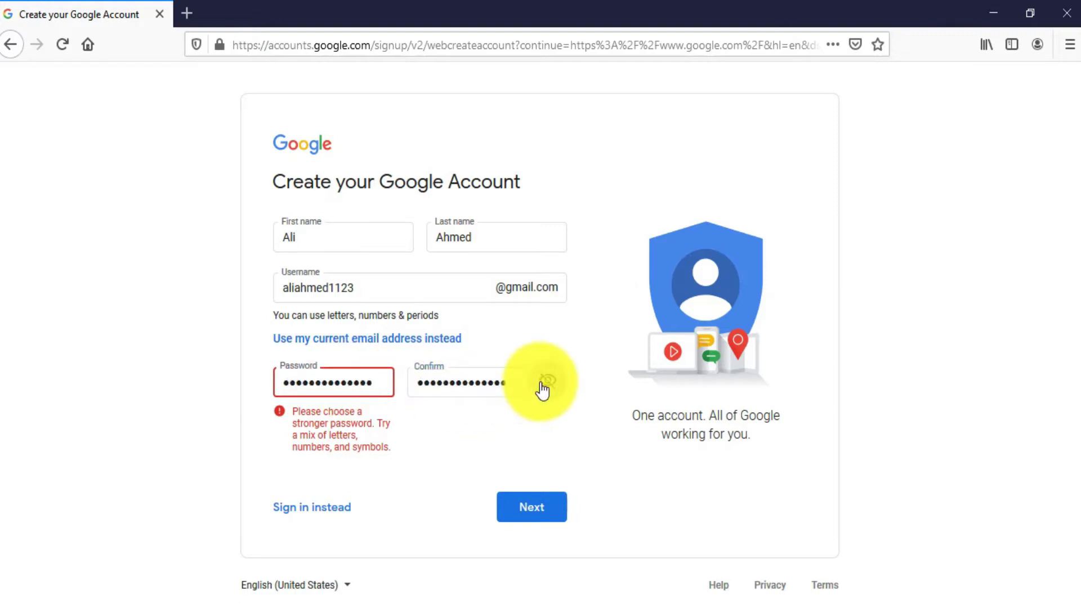
click(542, 516)
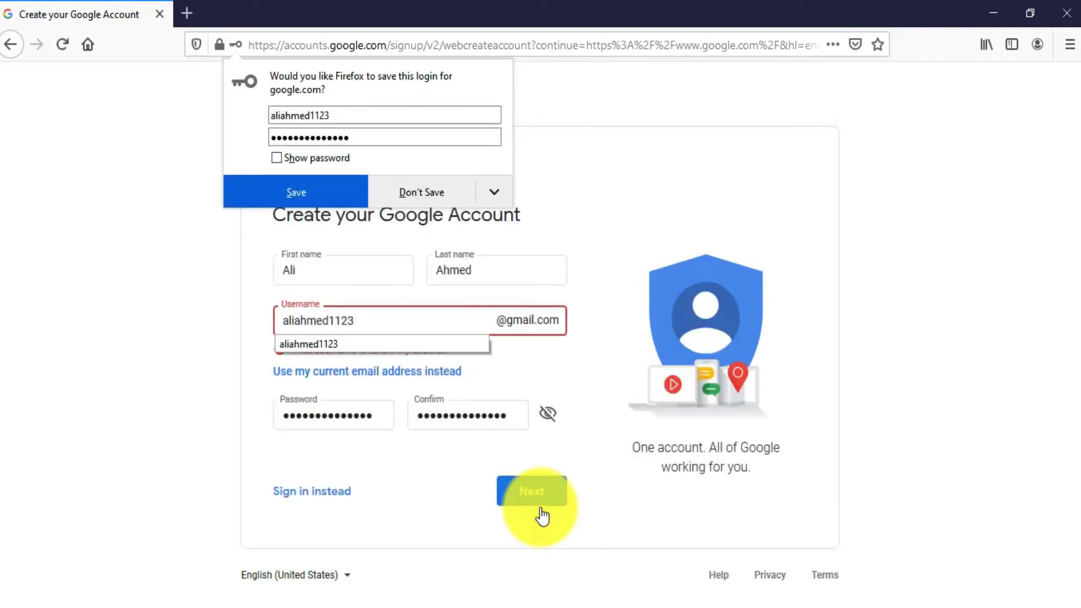
- Decline saving the login, append 31 to the username, and resubmit
click(425, 191)
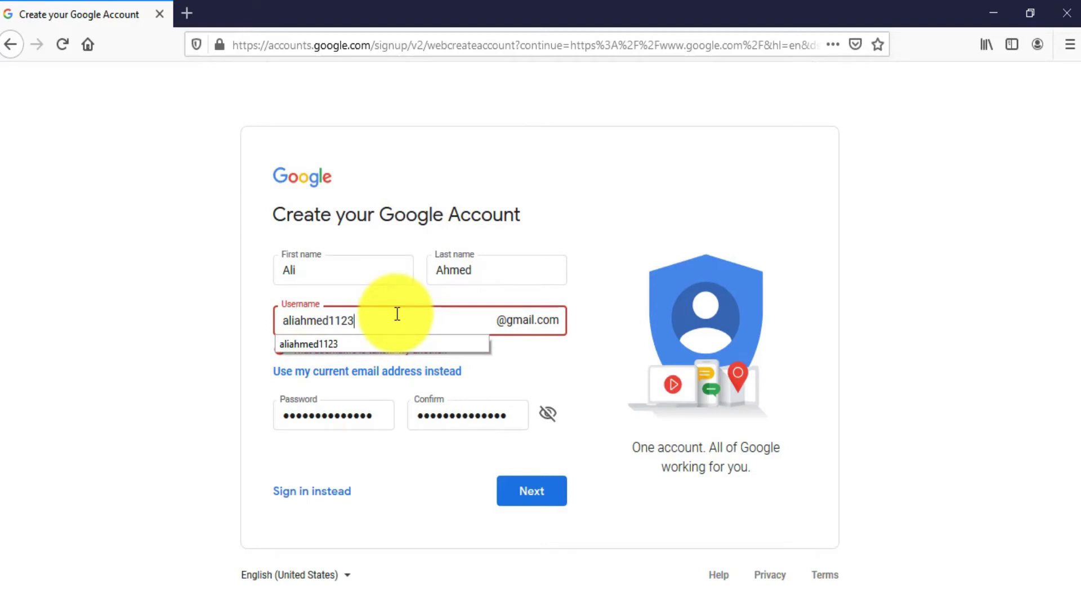
text(3)
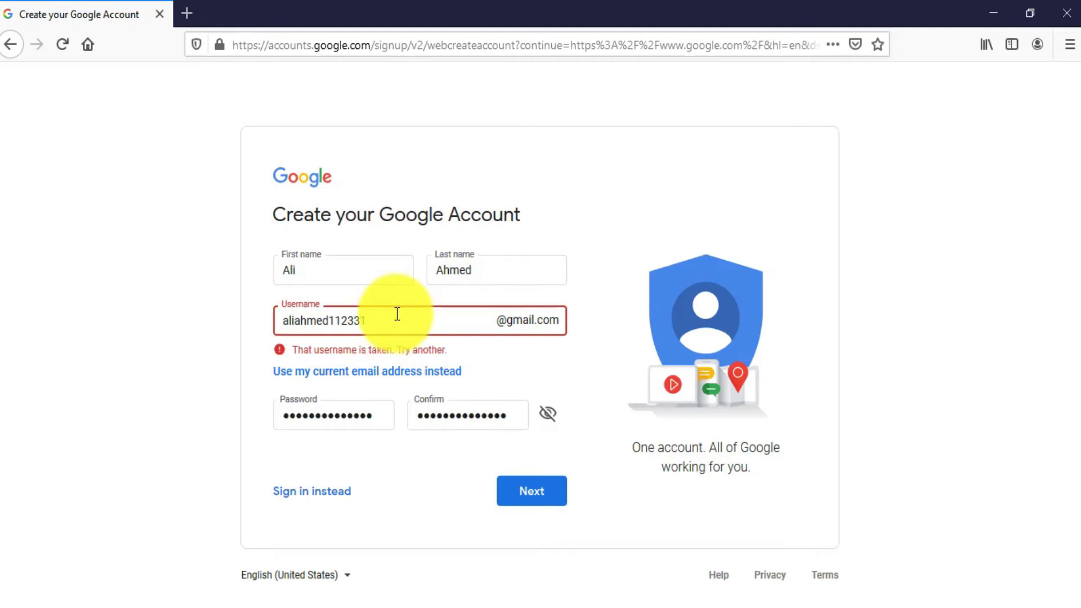
text(1)
click(541, 502)
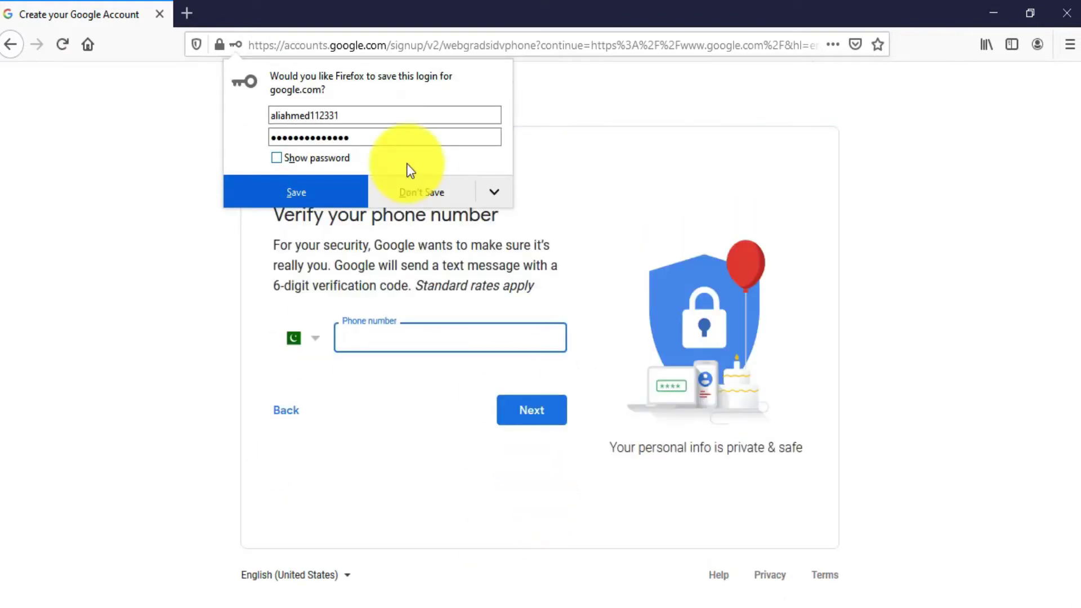
- Enter the account's phone number, have the code texted, and type the six-digit code
click(416, 191)
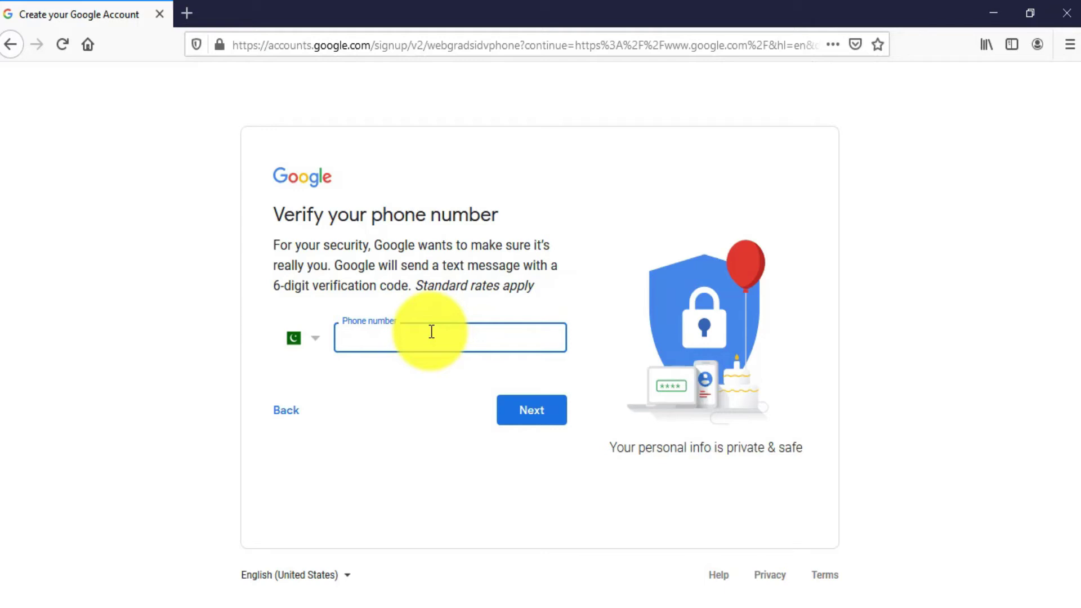
click(514, 424)
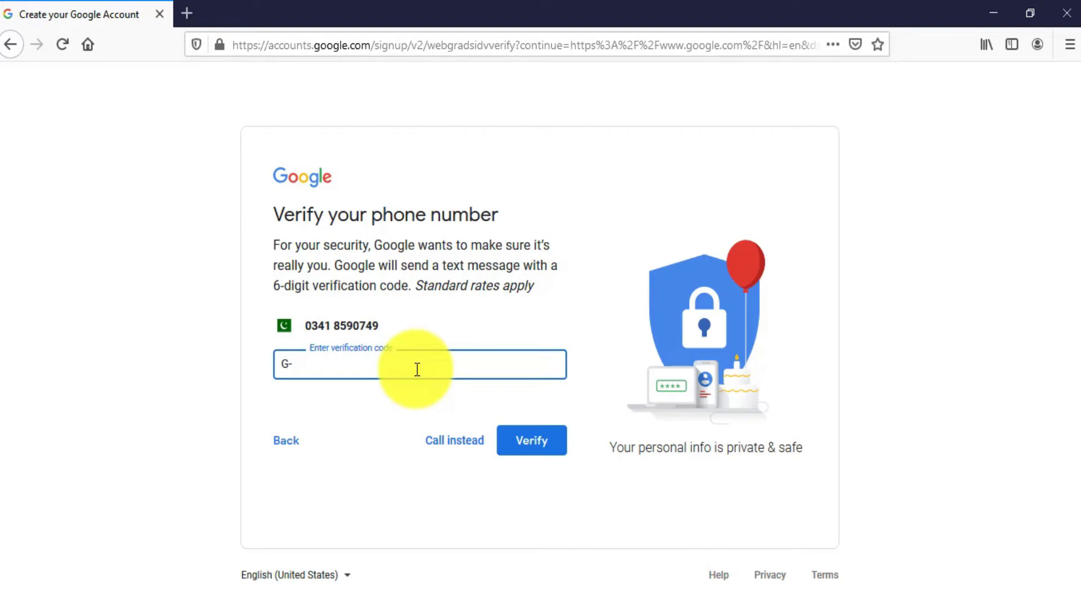
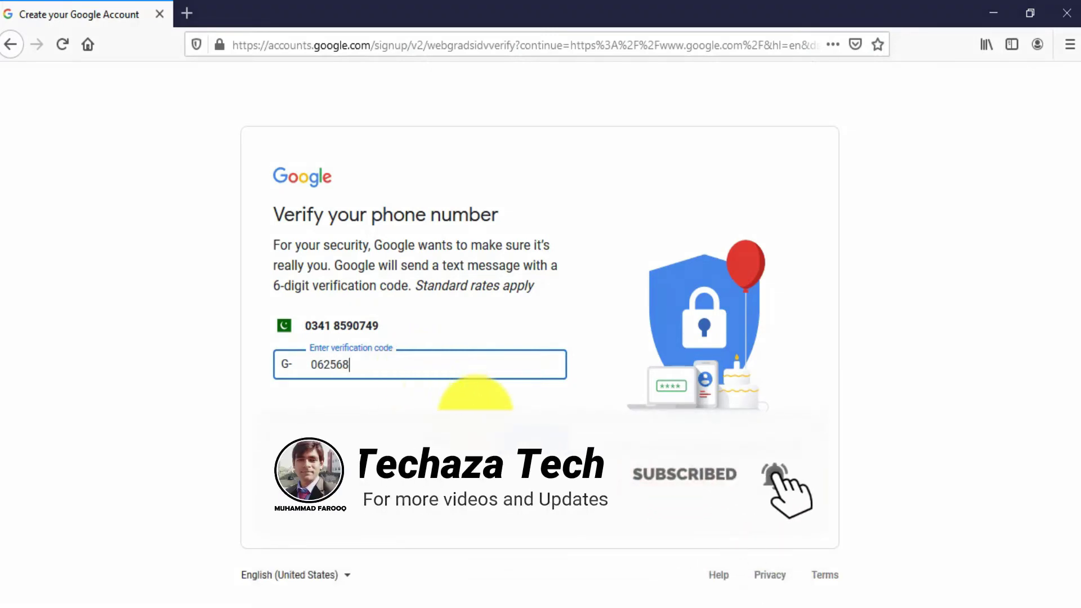
- Submit the verification code and leave the recovery email empty
click(509, 434)
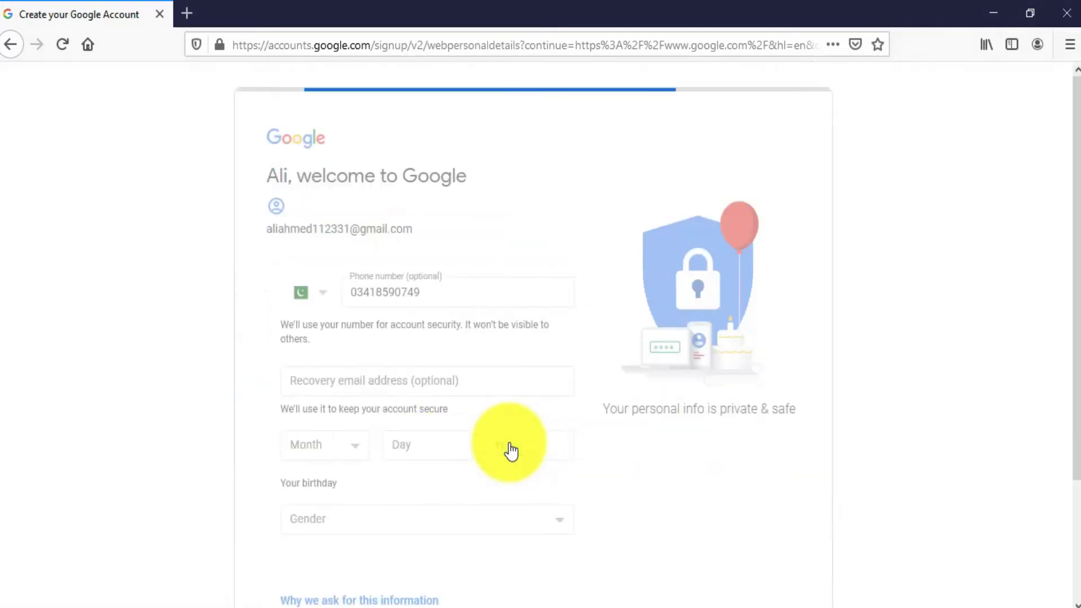
click(435, 383)
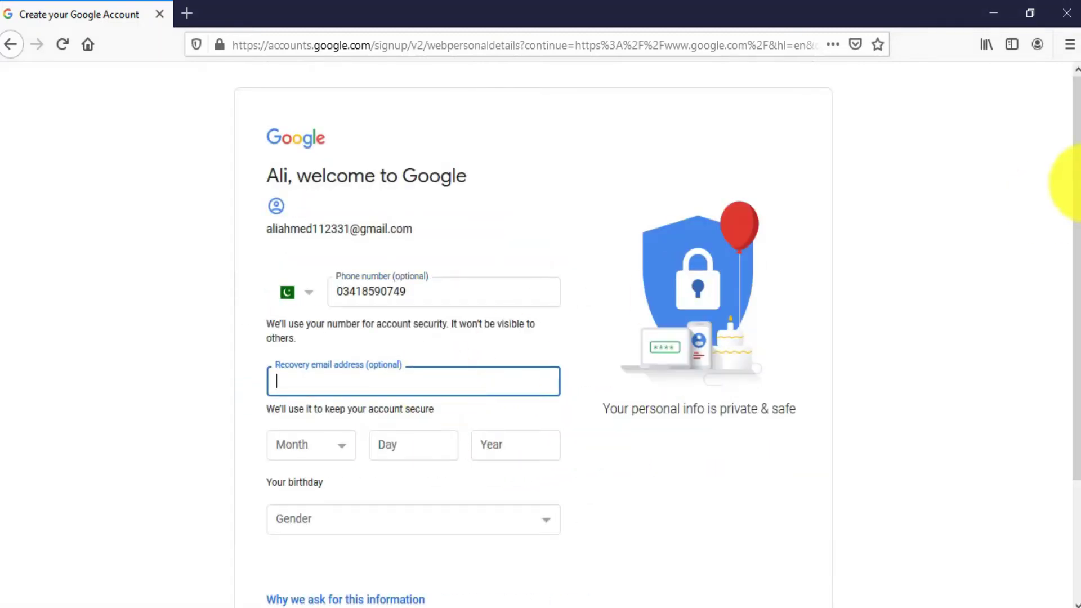
drag(1062, 169, 1062, 241)
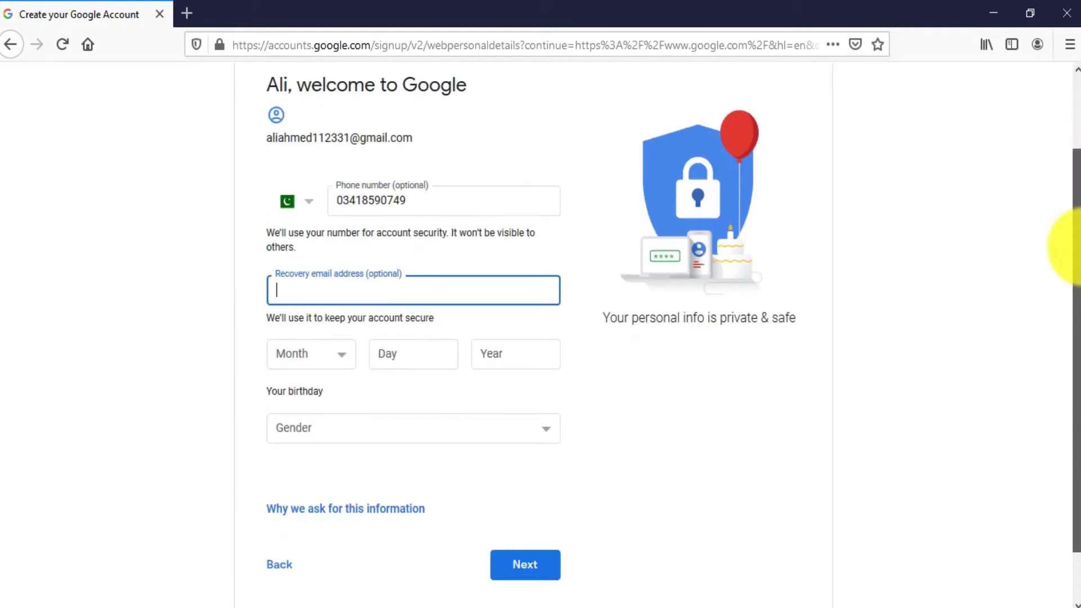
click(326, 362)
click(313, 328)
click(391, 363)
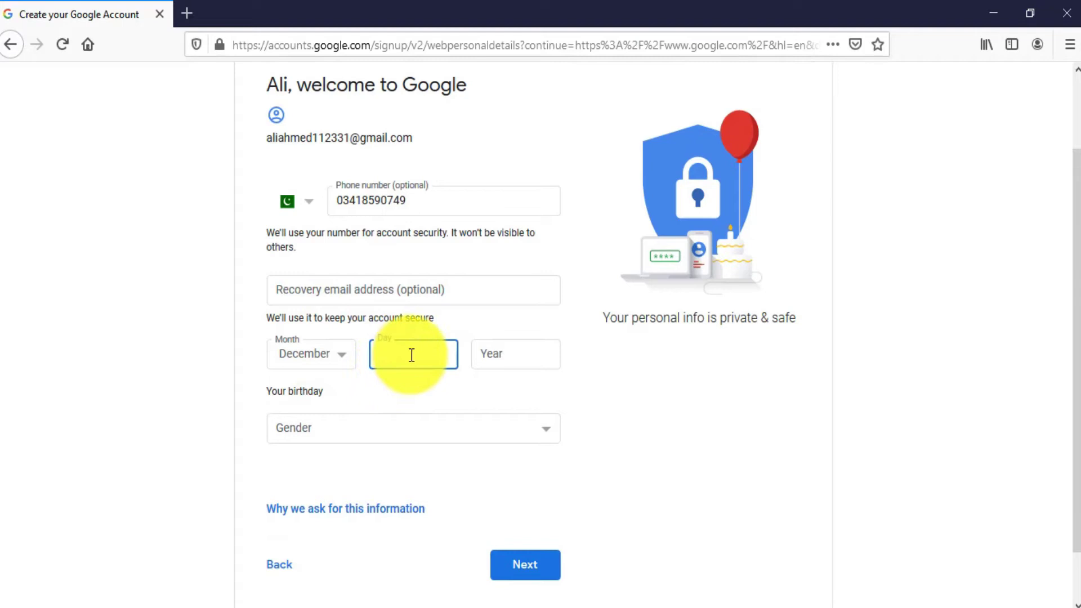
click(516, 356)
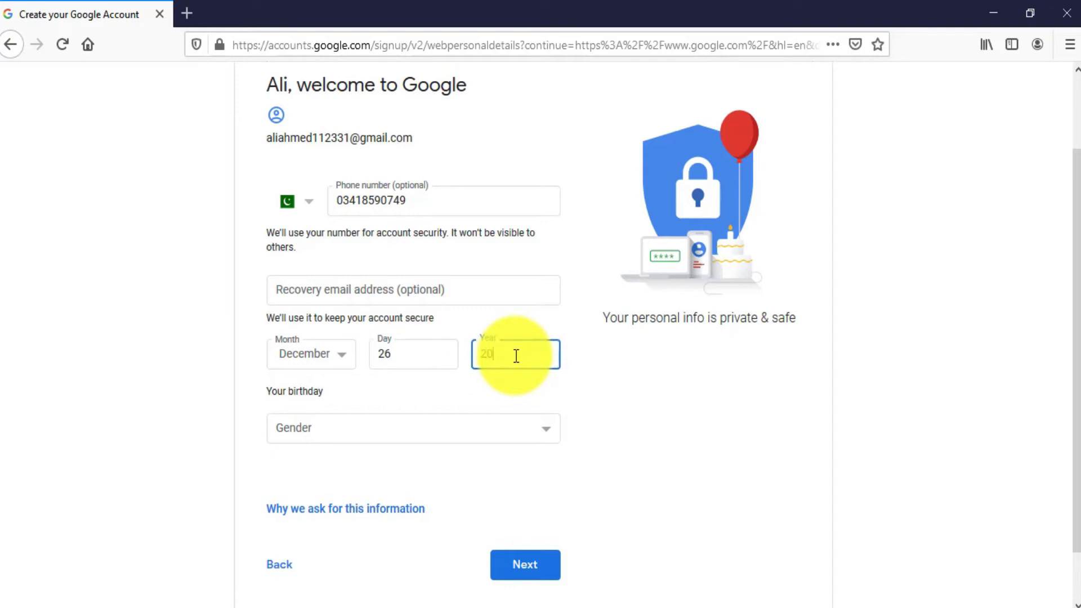
click(509, 433)
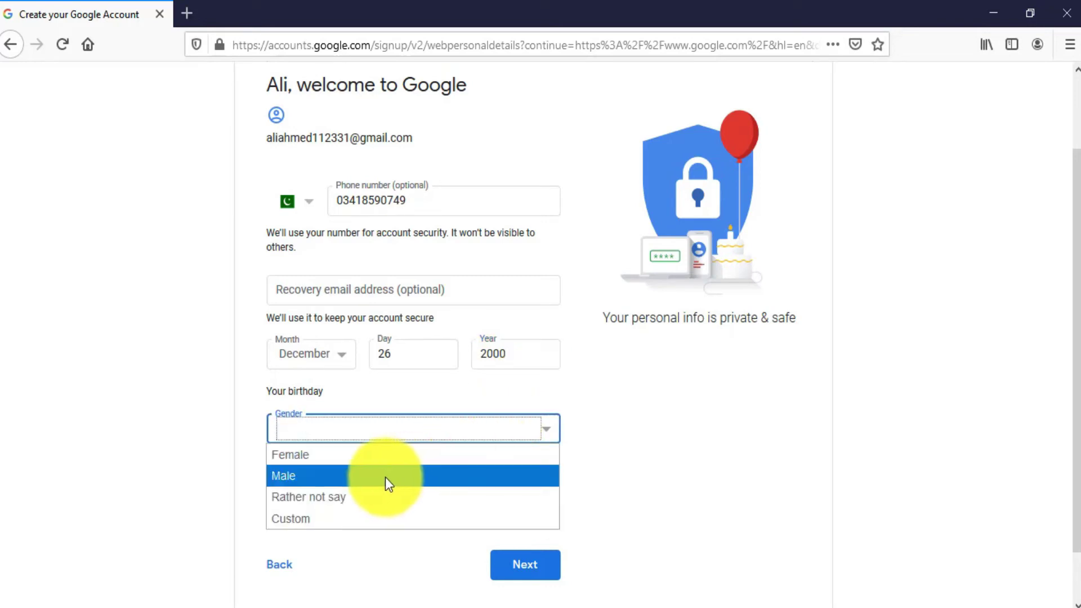
click(320, 477)
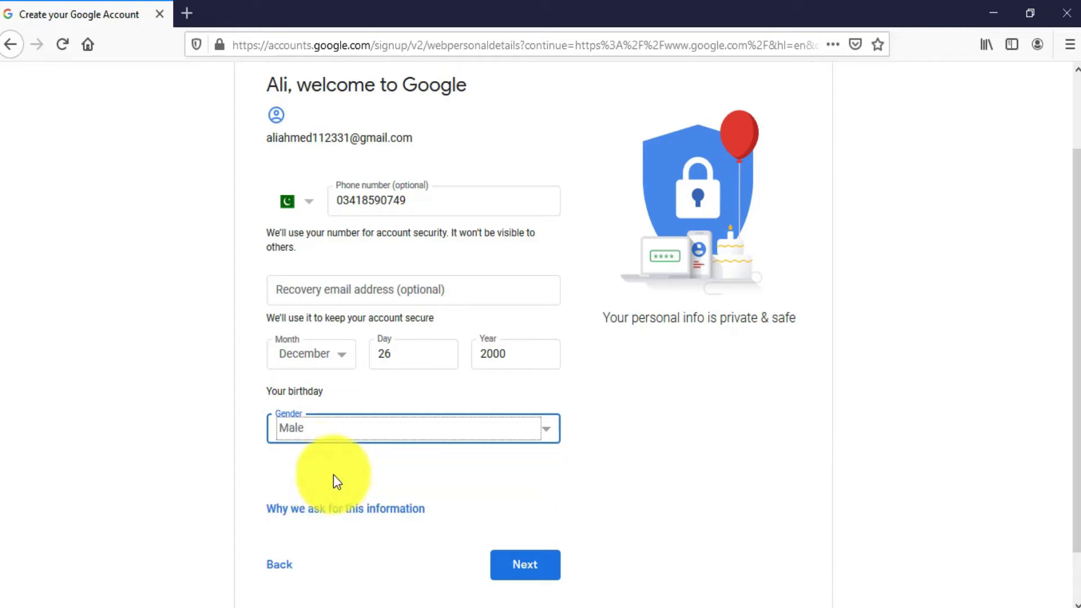
click(528, 570)
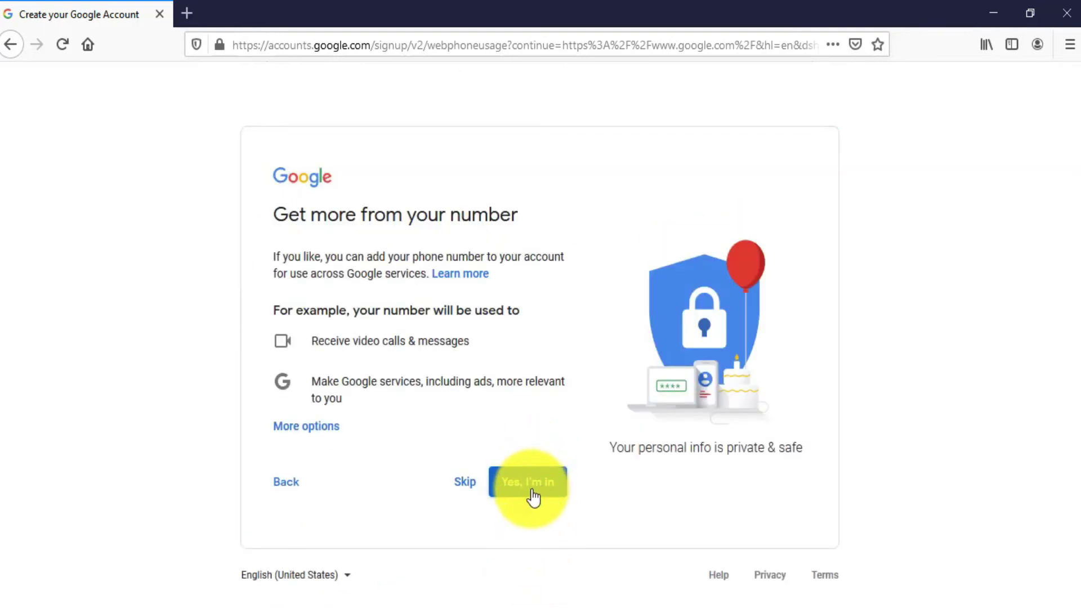
- Accept 'Yes, I'm in' for phone use and agree to Privacy and Terms
click(515, 486)
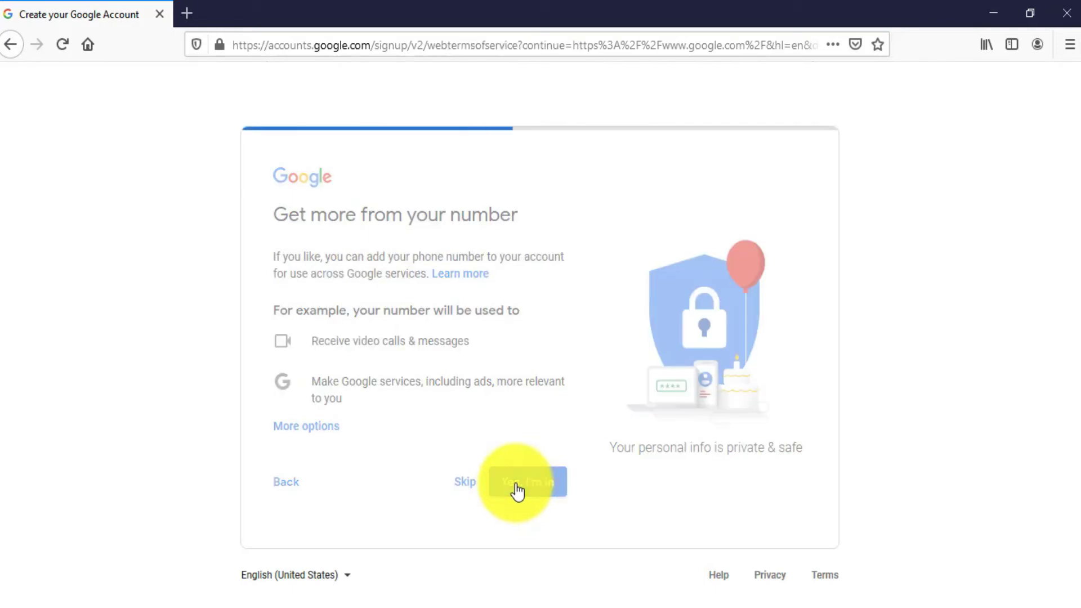
drag(1076, 205, 1076, 538)
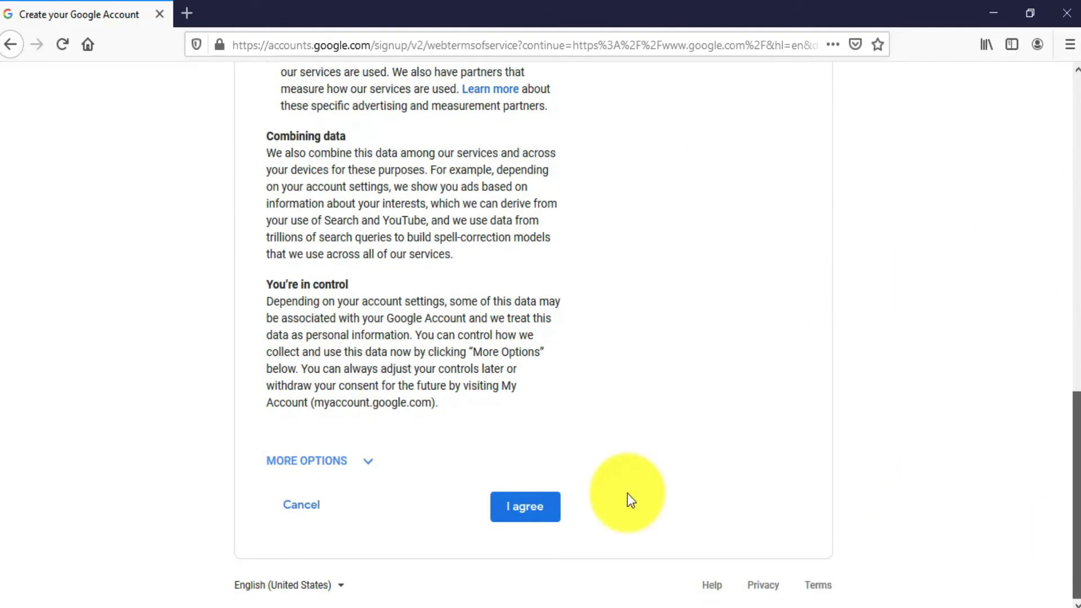
click(529, 508)
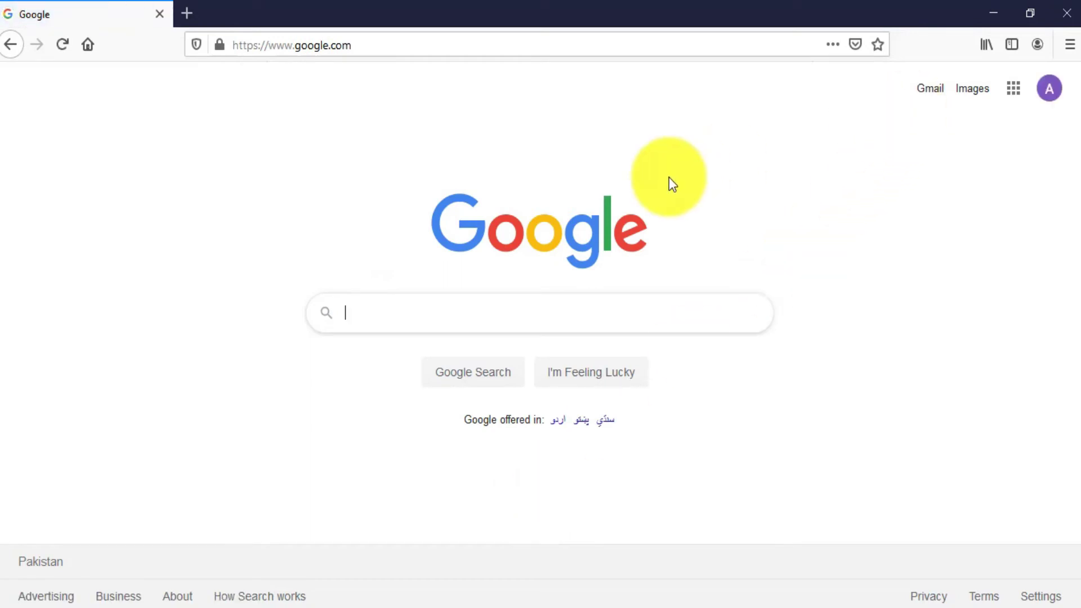
- Open Gmail from the Google home page's top-right link
click(925, 92)
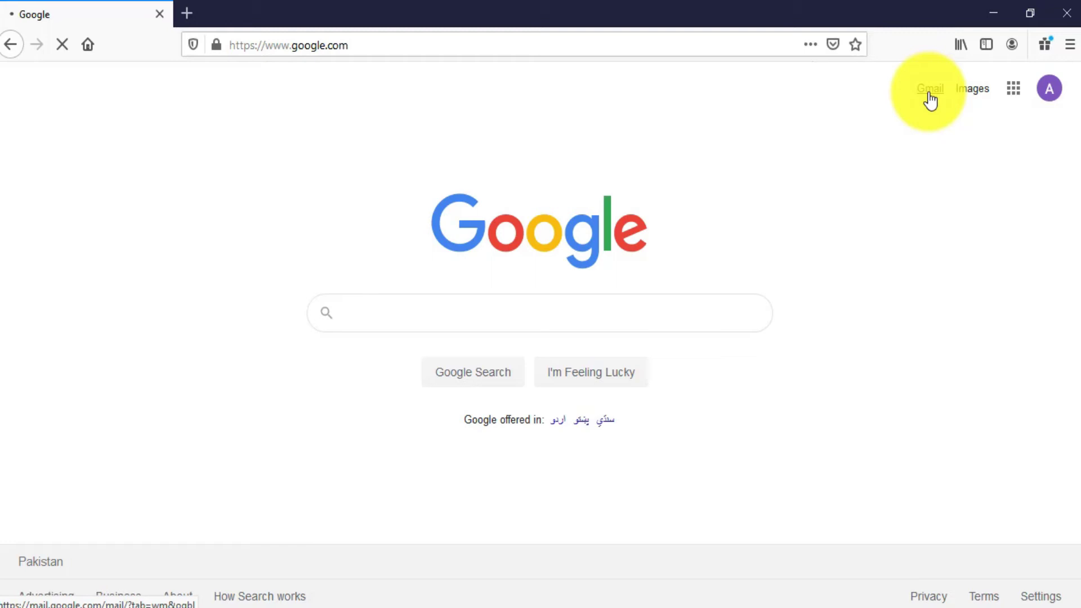
click(930, 91)
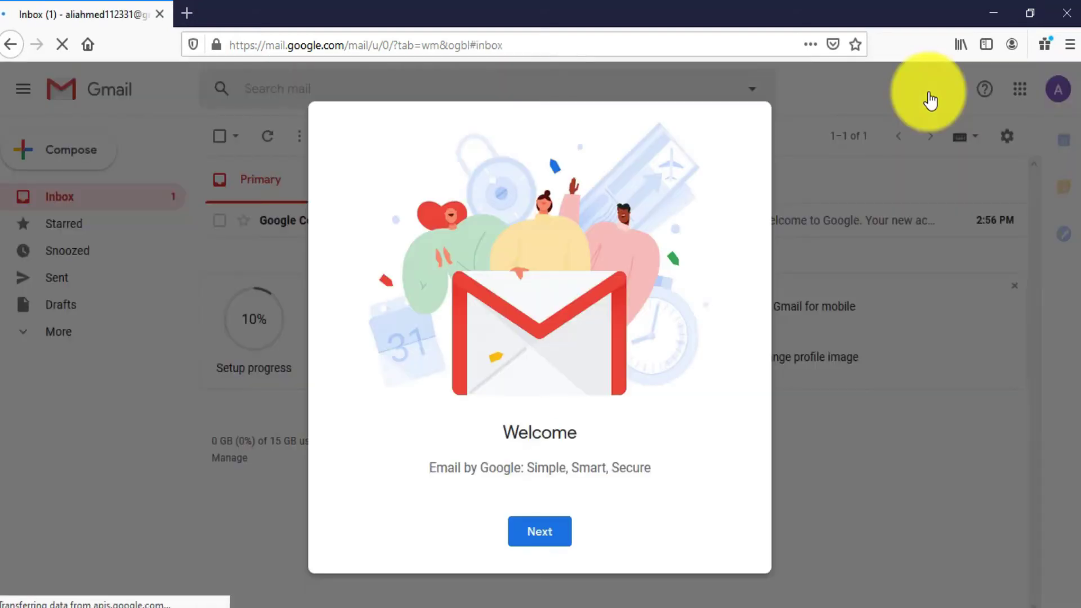
- Pass Gmail's welcome screens keeping Default view, check the setup email, and return to the inbox
click(544, 542)
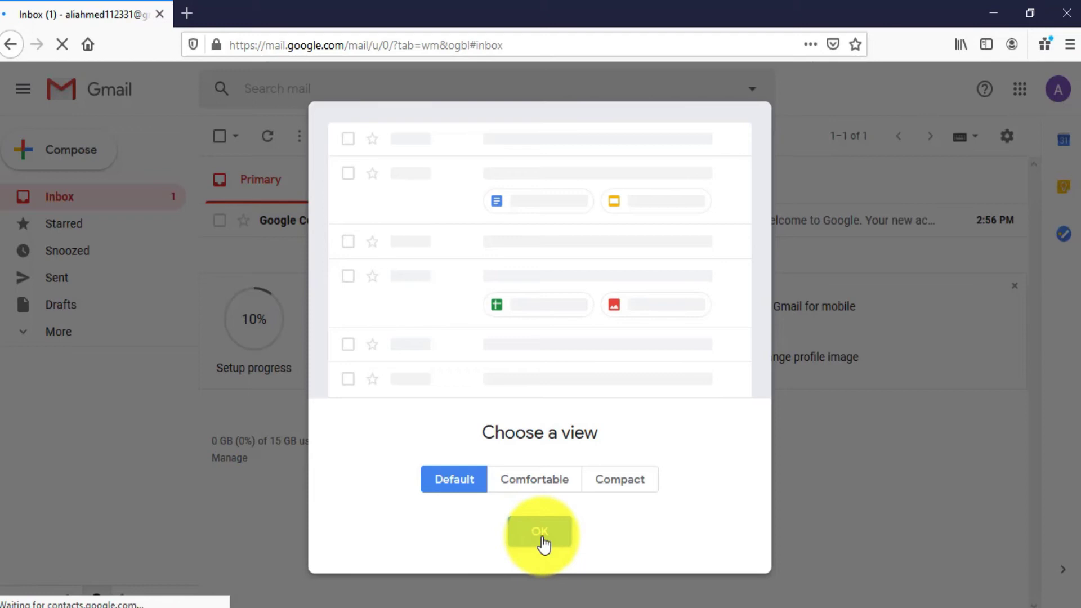
click(544, 542)
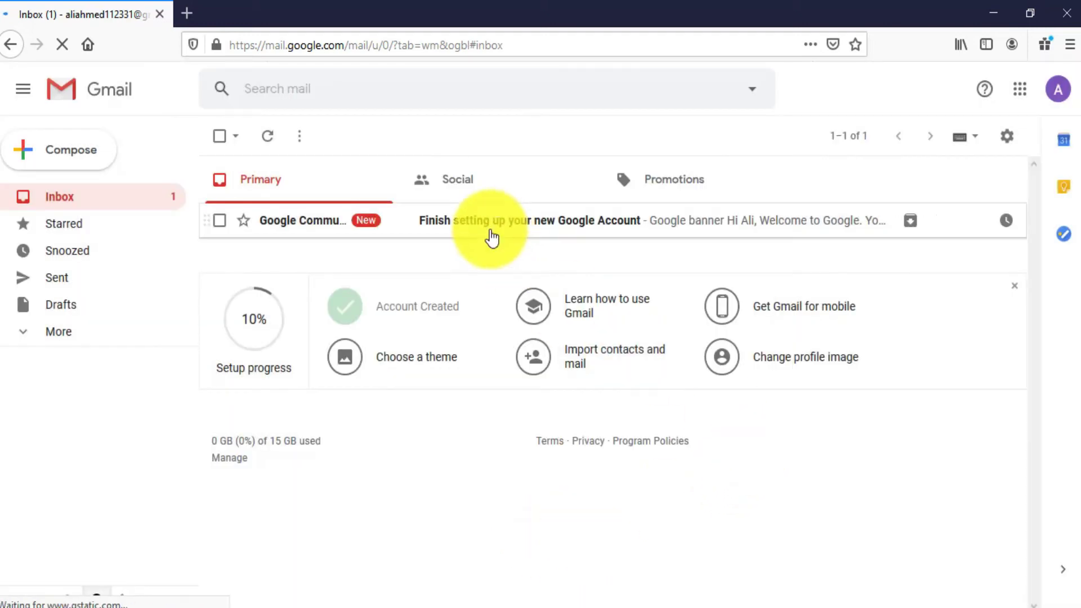
click(347, 236)
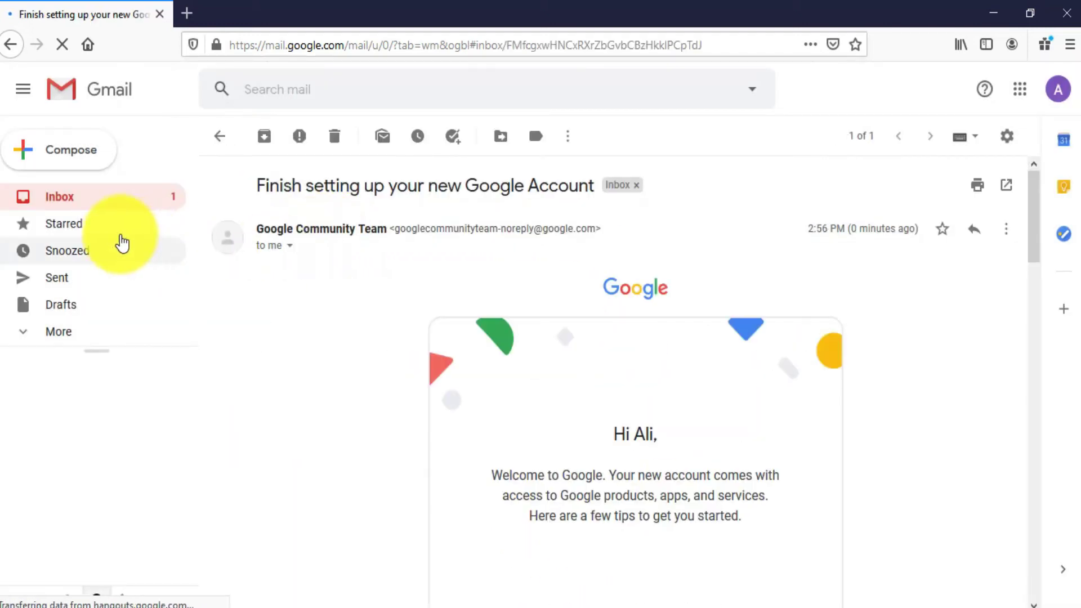
click(70, 208)
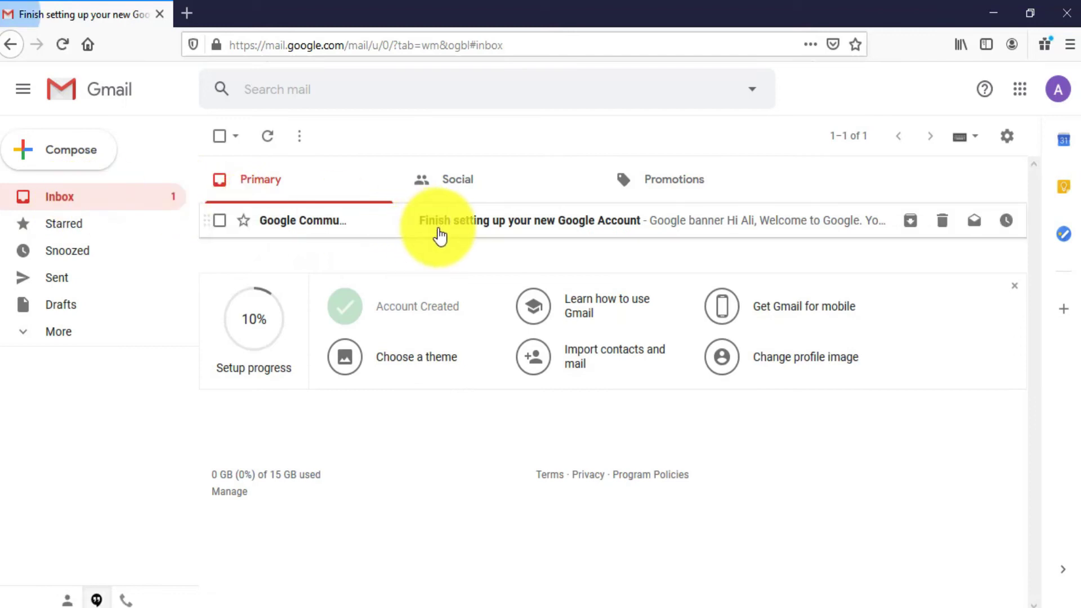
click(439, 235)
click(79, 201)
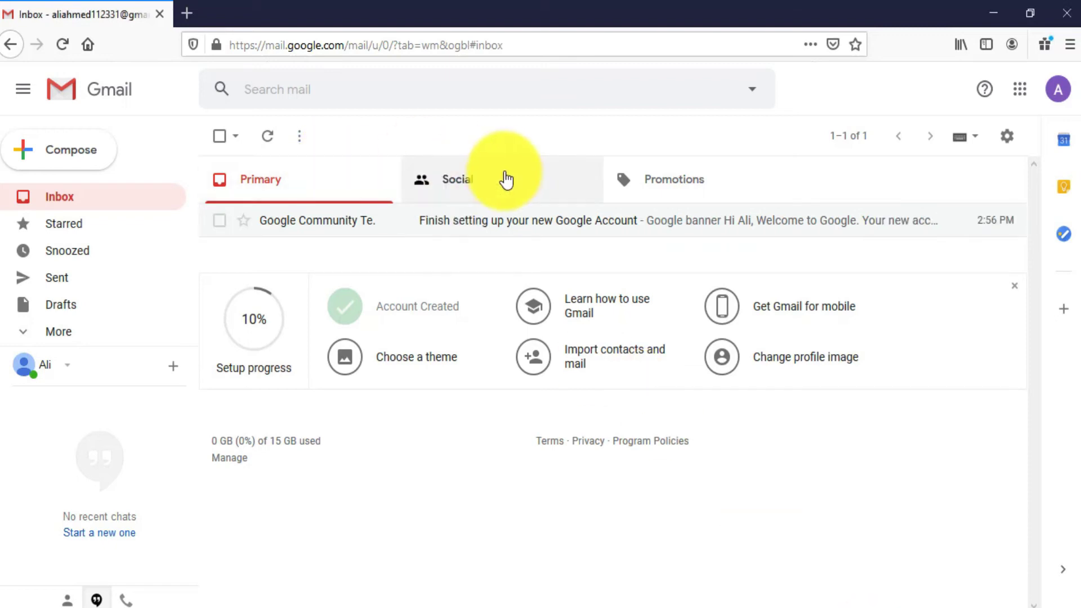
click(507, 188)
click(684, 204)
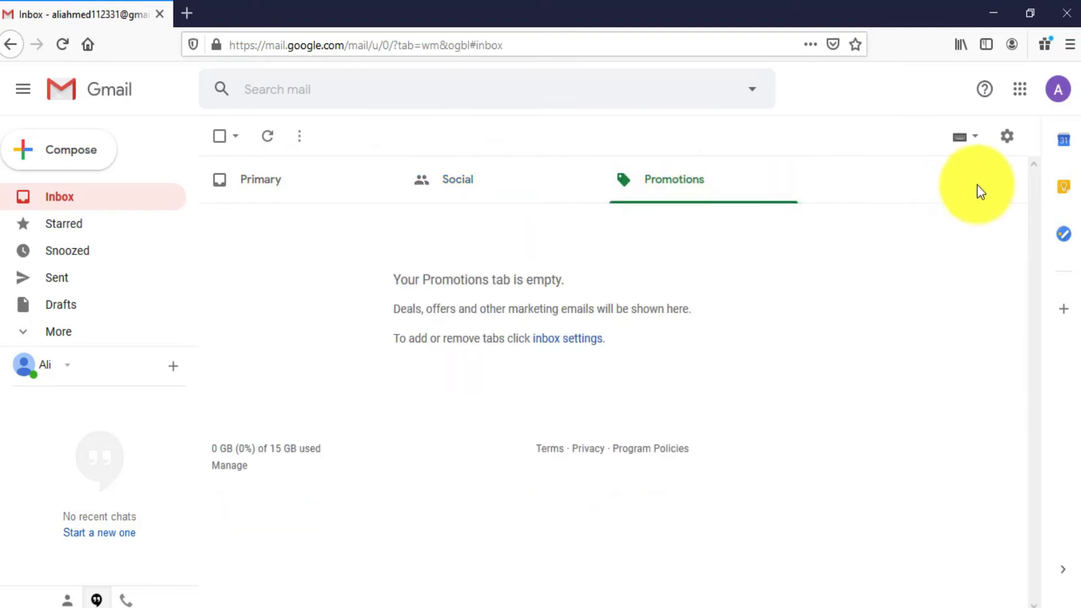
click(1007, 136)
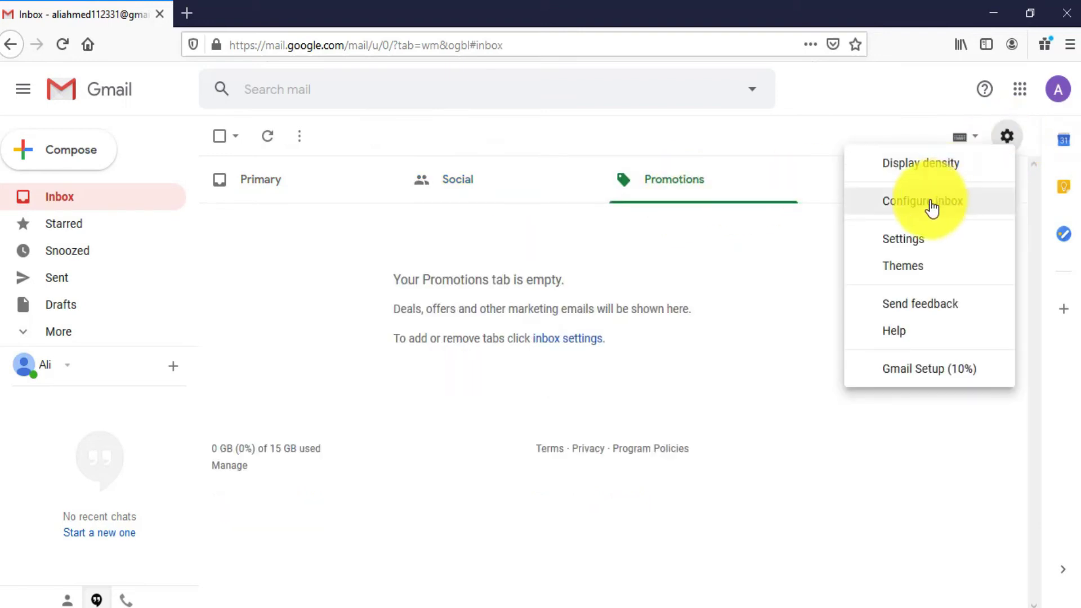
click(932, 205)
click(311, 322)
click(313, 359)
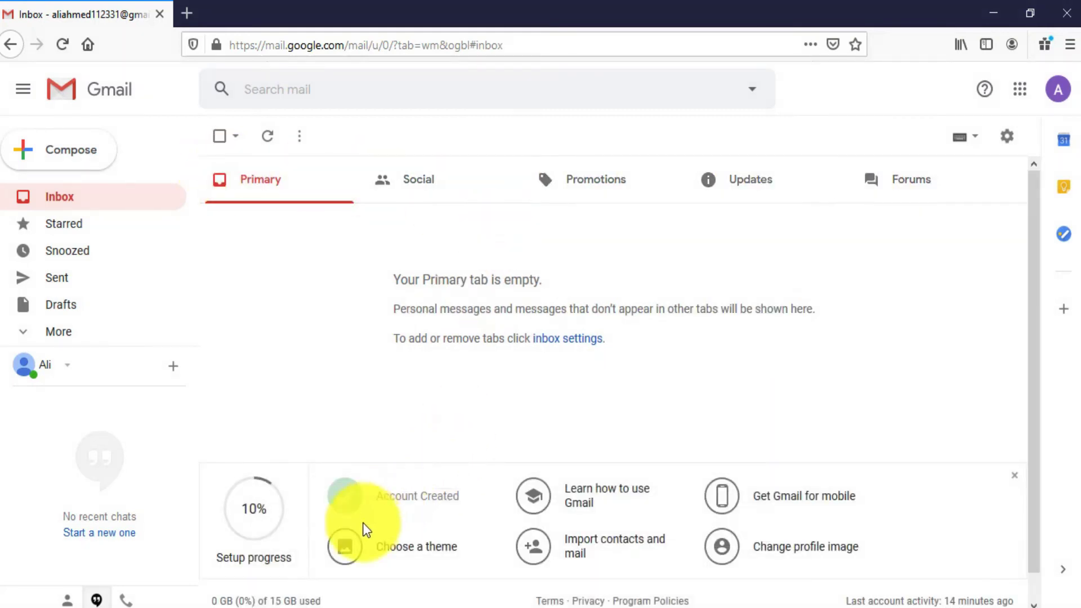
- Pick the chess pieces photo from the theme picker and save it as the inbox theme
click(437, 555)
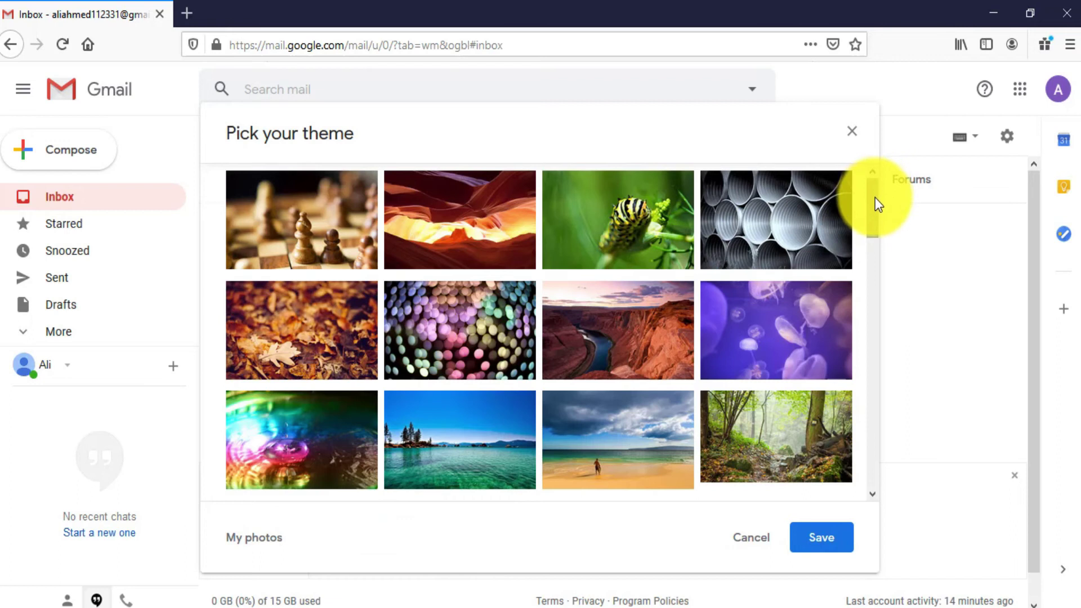
mouse_move(873, 205)
mouse_down()
mouse_move(869, 506)
mouse_move(866, 189)
mouse_up()
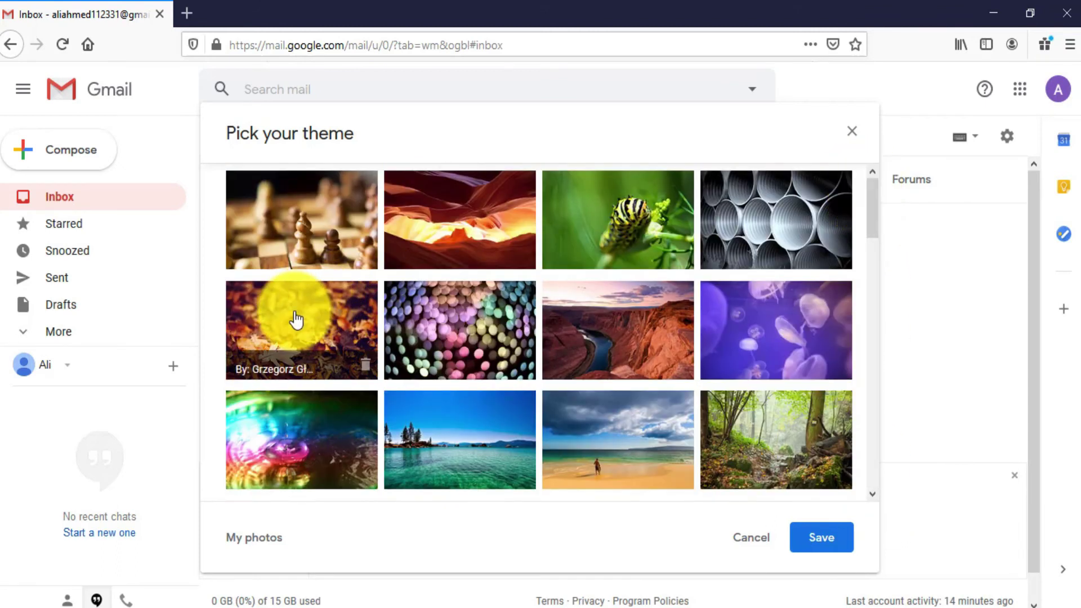
click(302, 253)
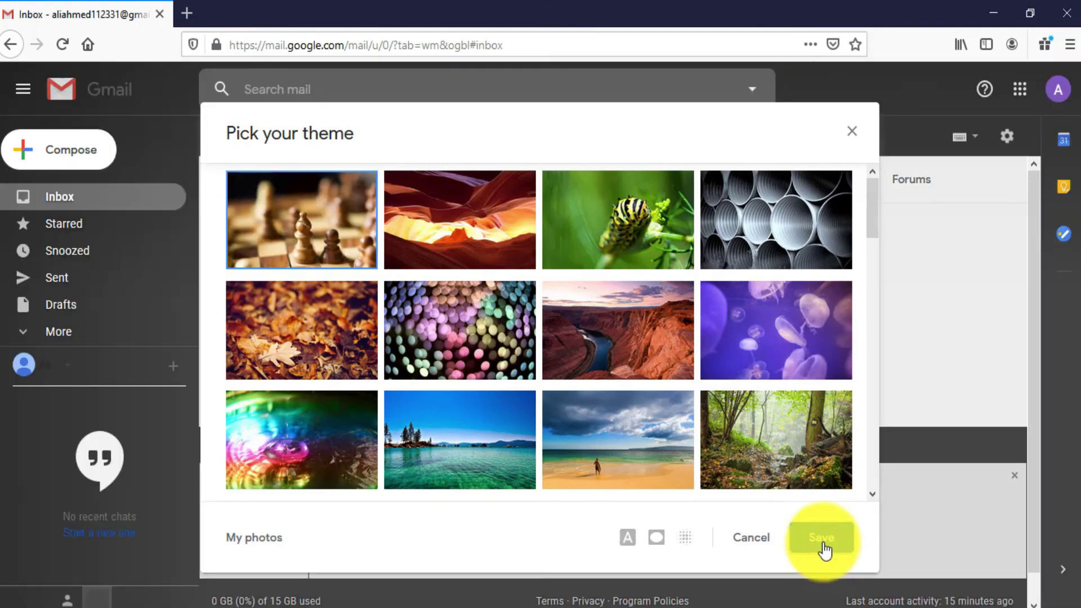
click(822, 538)
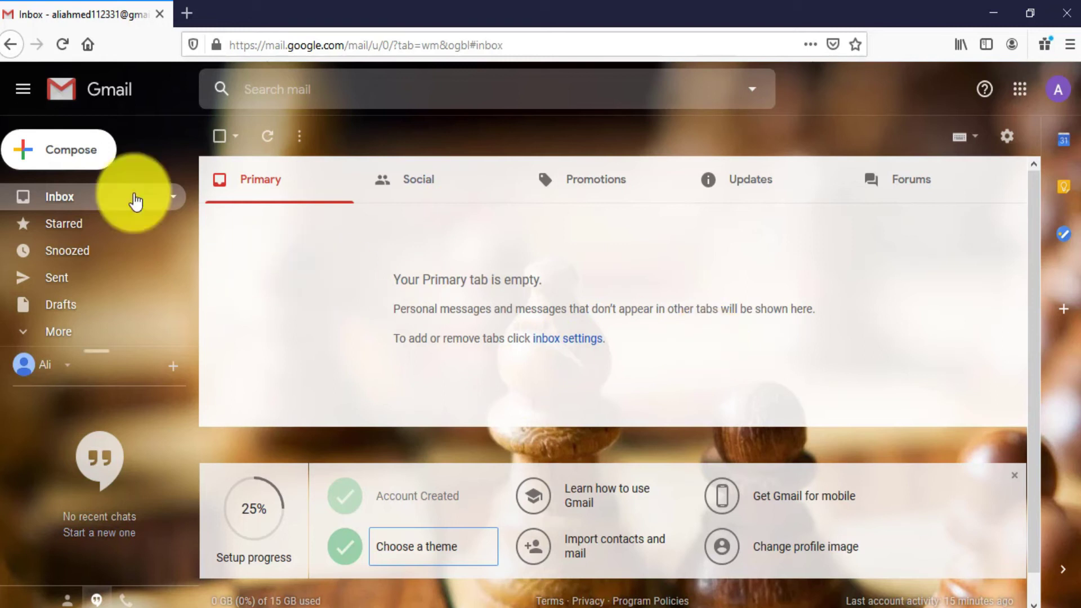
- Open the Personal info page in a new Google Account tab, cancelling the profile photo chooser unchanged
click(1051, 101)
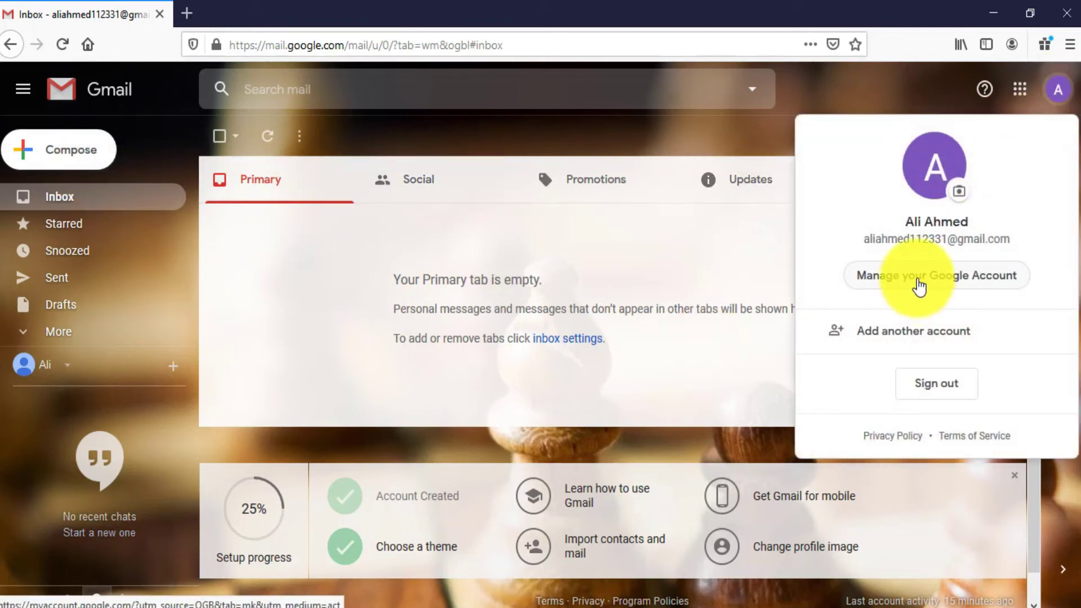
click(919, 279)
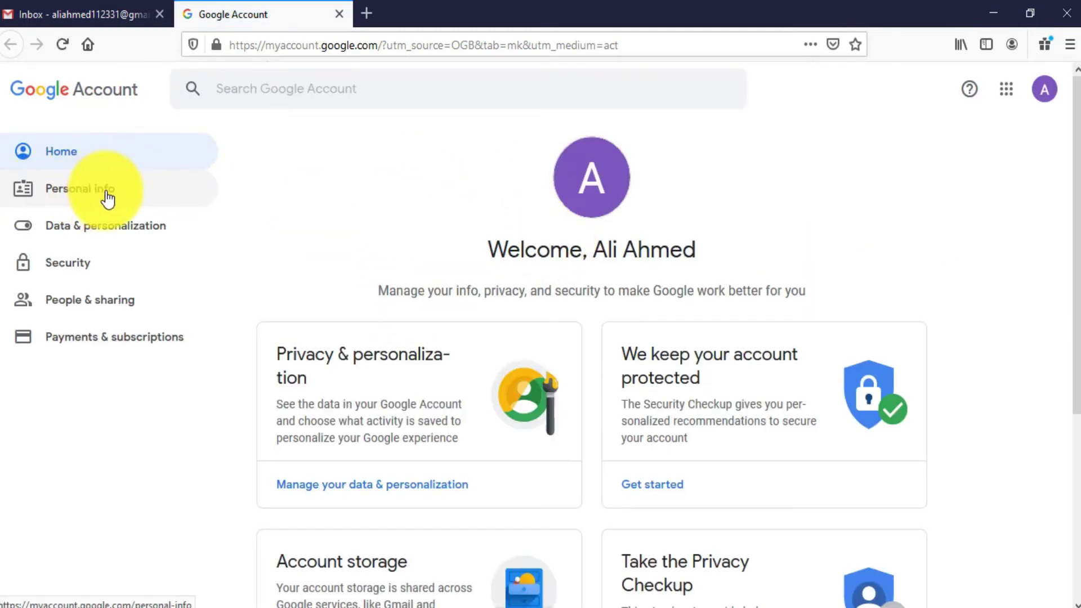
click(59, 196)
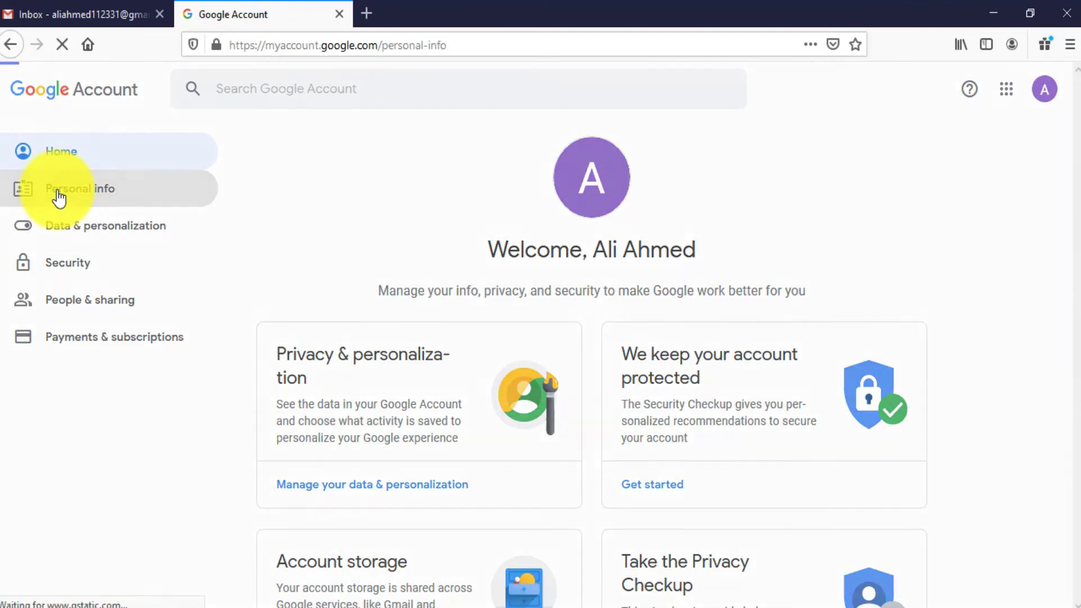
mouse_move(1074, 135)
mouse_down()
mouse_move(1074, 459)
mouse_move(1073, 150)
mouse_up()
click(885, 304)
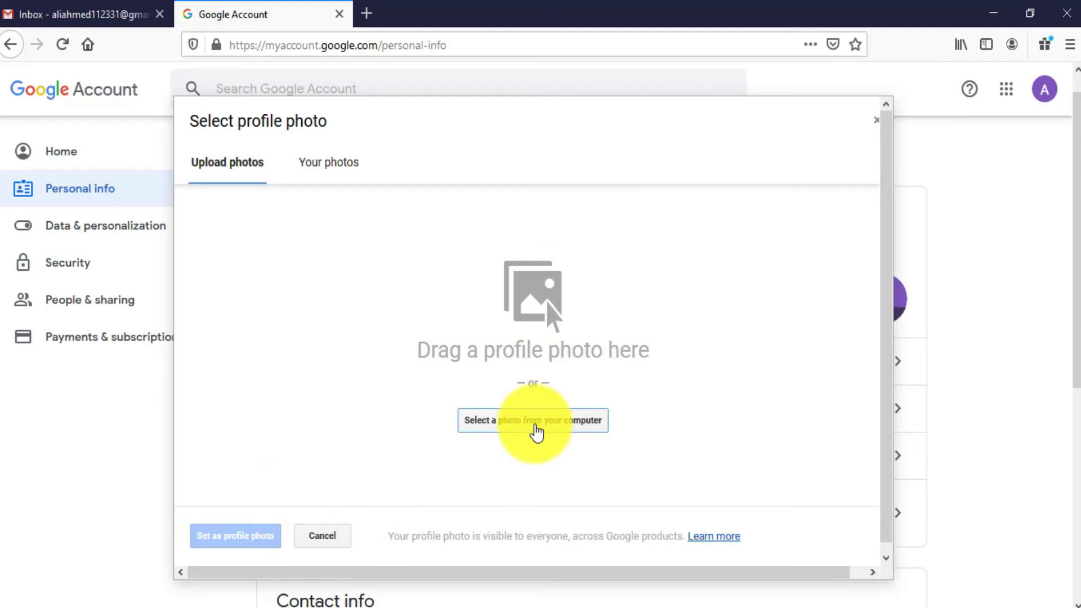
click(320, 537)
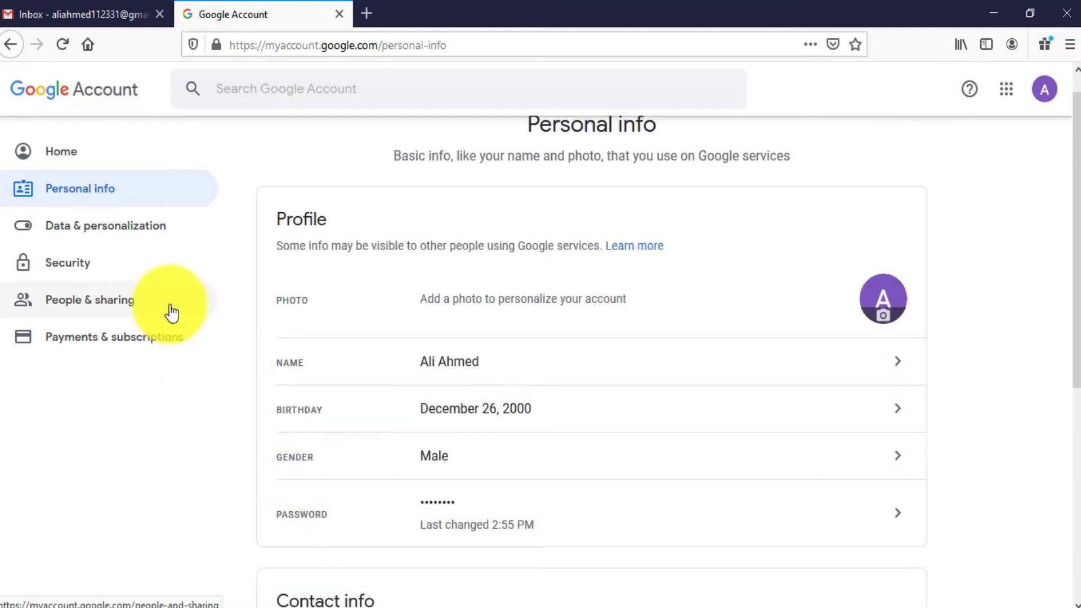
- Go to Security, open 2-Step Verification and begin its setup, reaching the password re-check
click(63, 271)
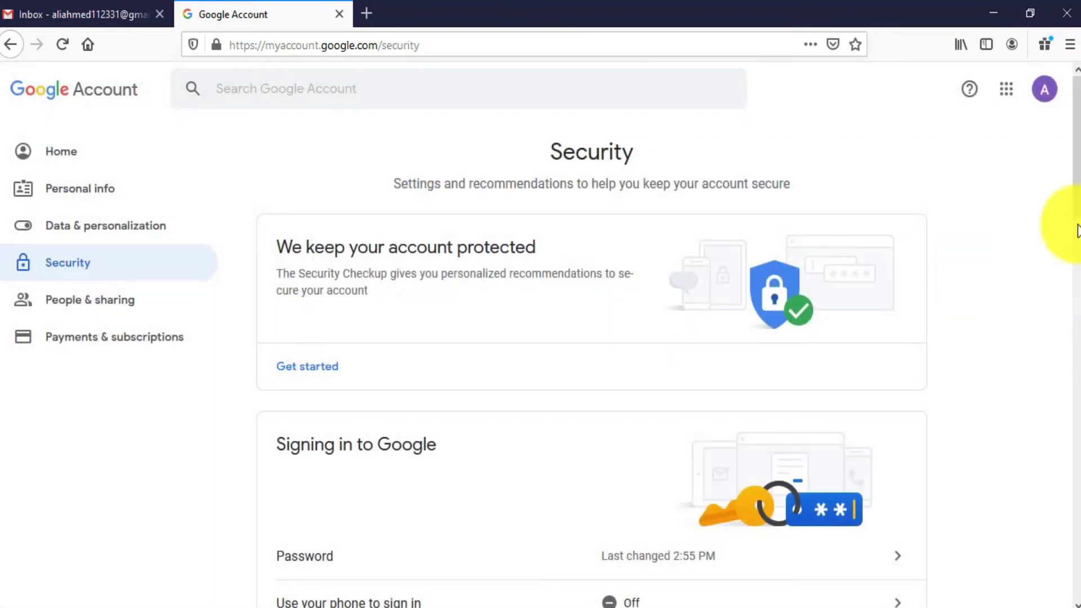
drag(1077, 169, 1076, 600)
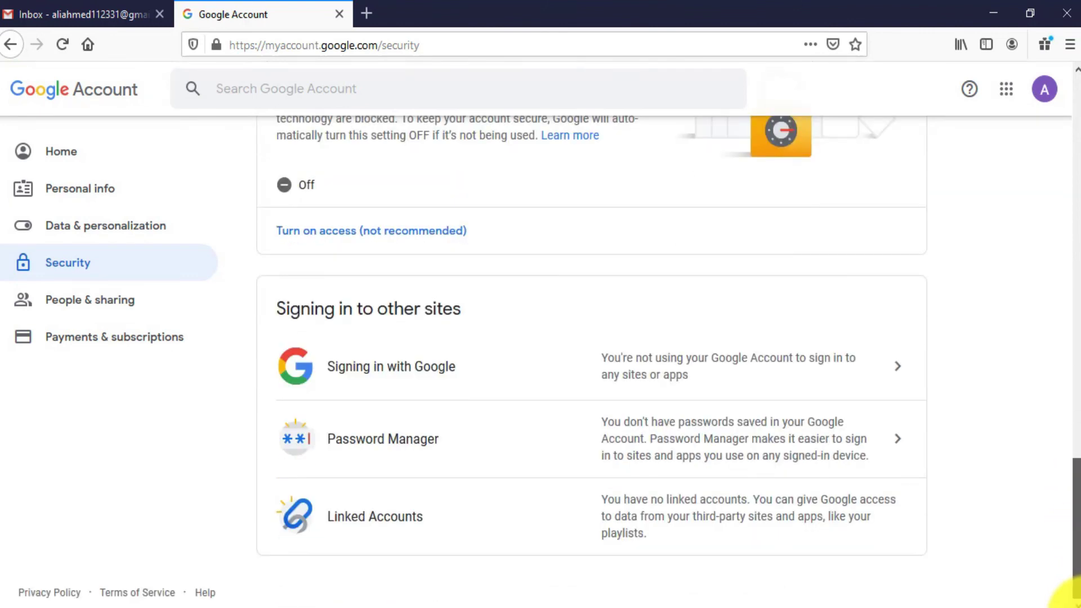
drag(1076, 471, 1076, 237)
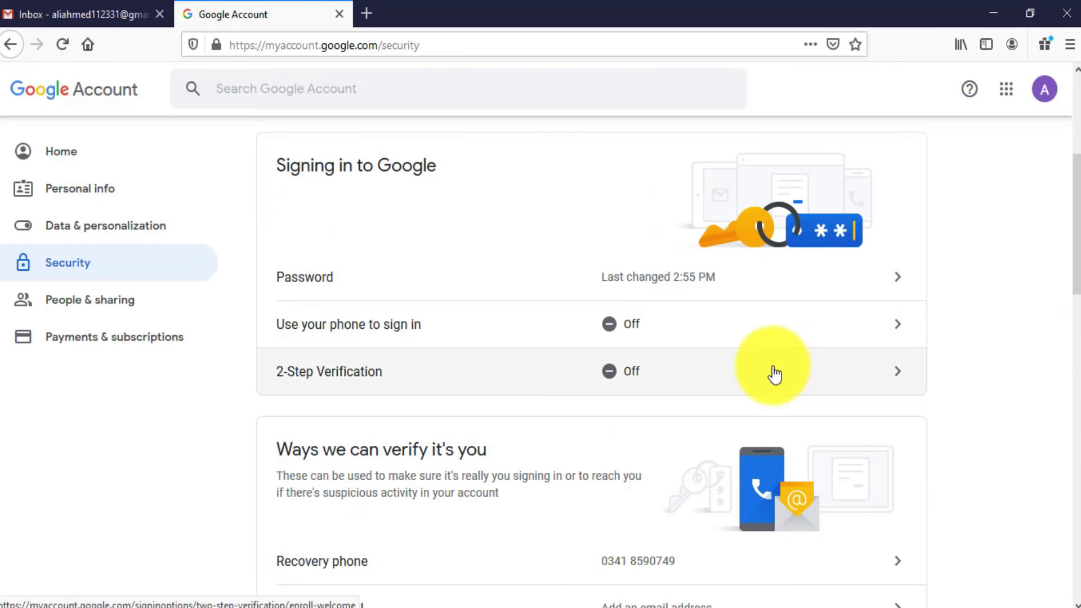
click(774, 375)
drag(1076, 181, 1076, 420)
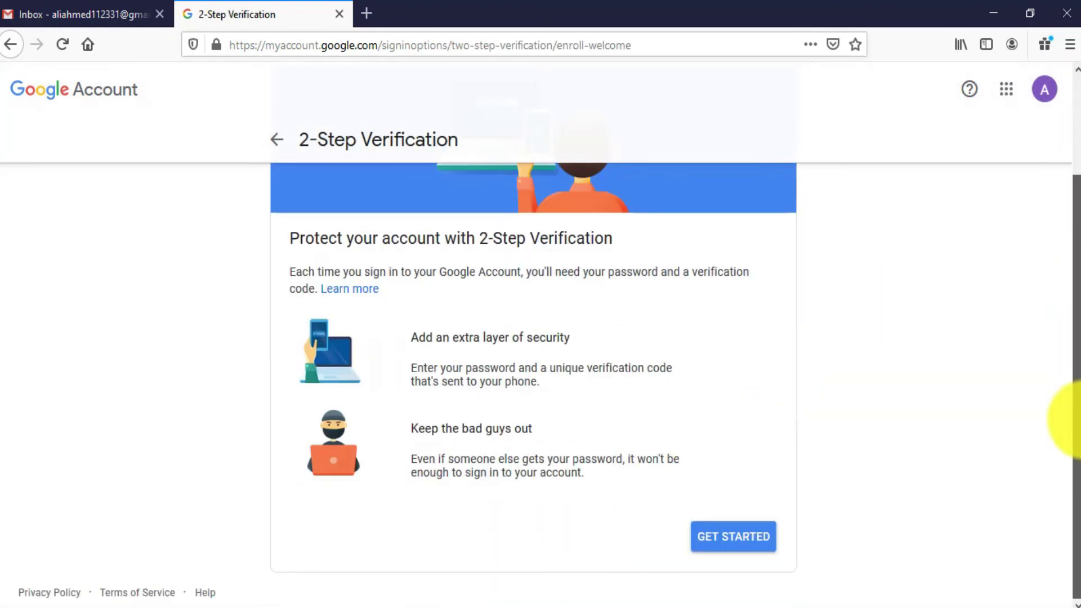
click(749, 542)
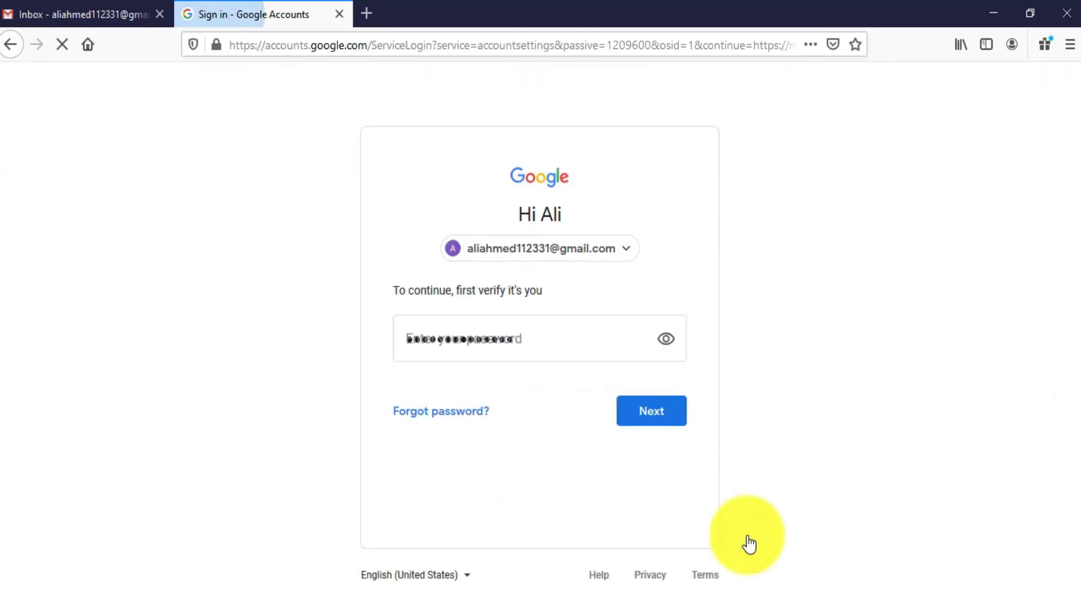
- Confirm the password, register the account's phone for SMS codes, verify the code, and turn 2-Step Verification on
click(654, 417)
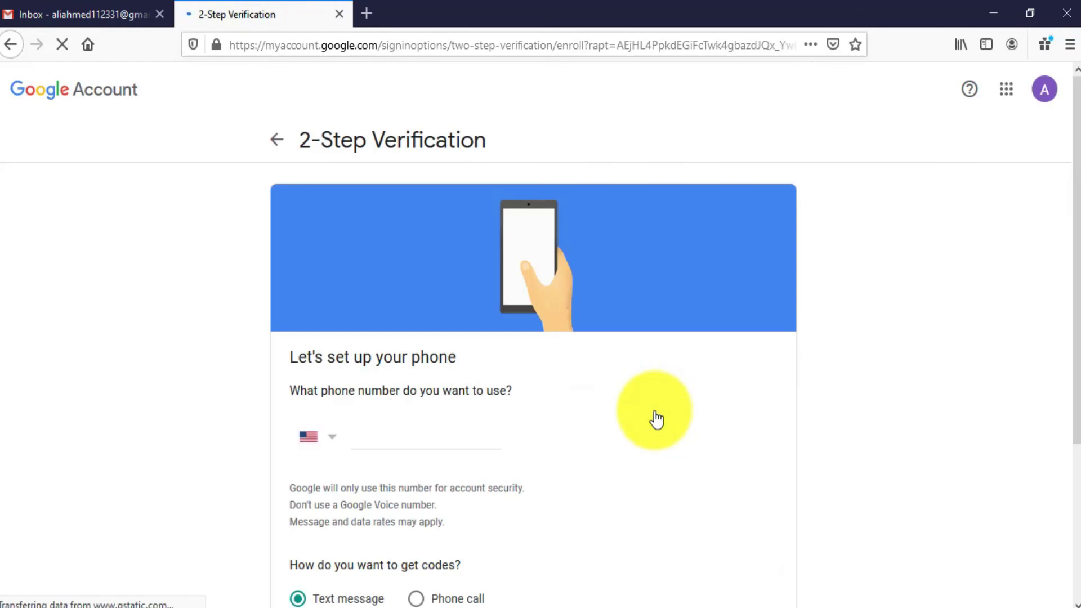
drag(1075, 188, 1076, 315)
click(428, 266)
key(ctrl+v)
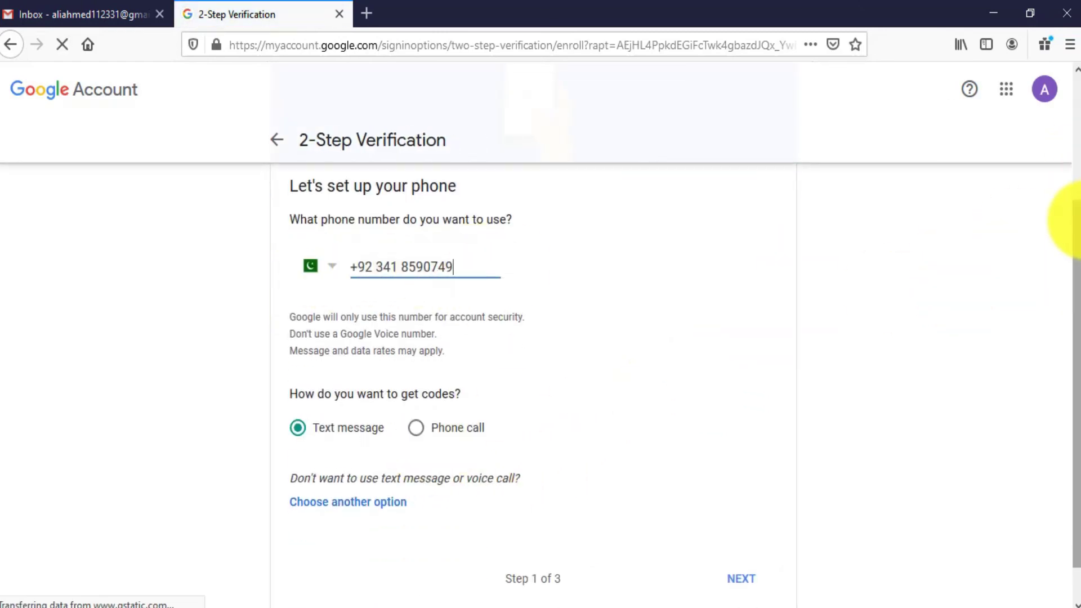
drag(1075, 217, 1074, 350)
click(733, 540)
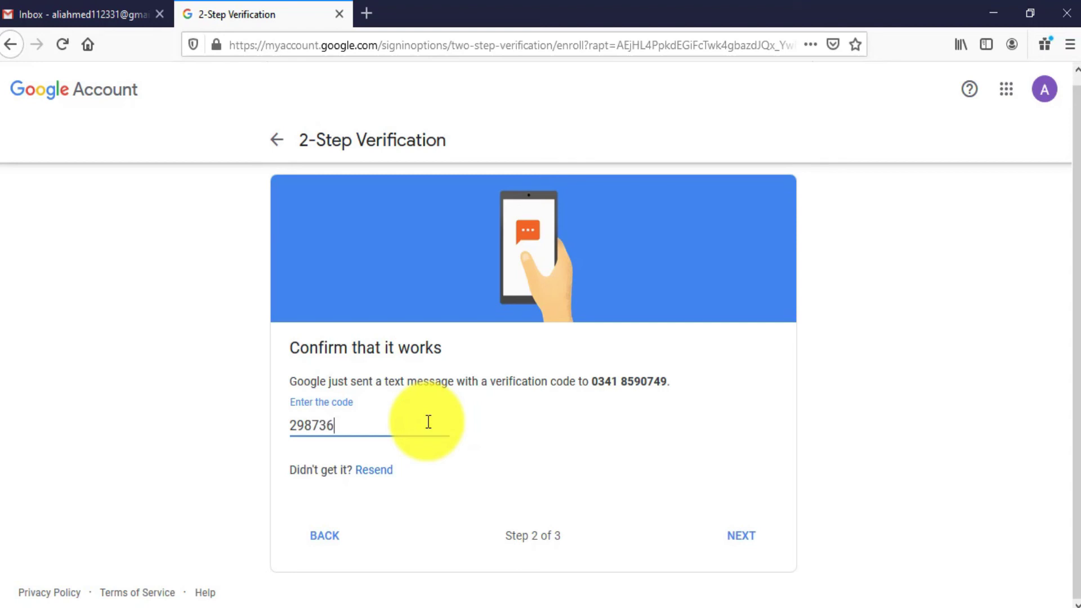
click(744, 539)
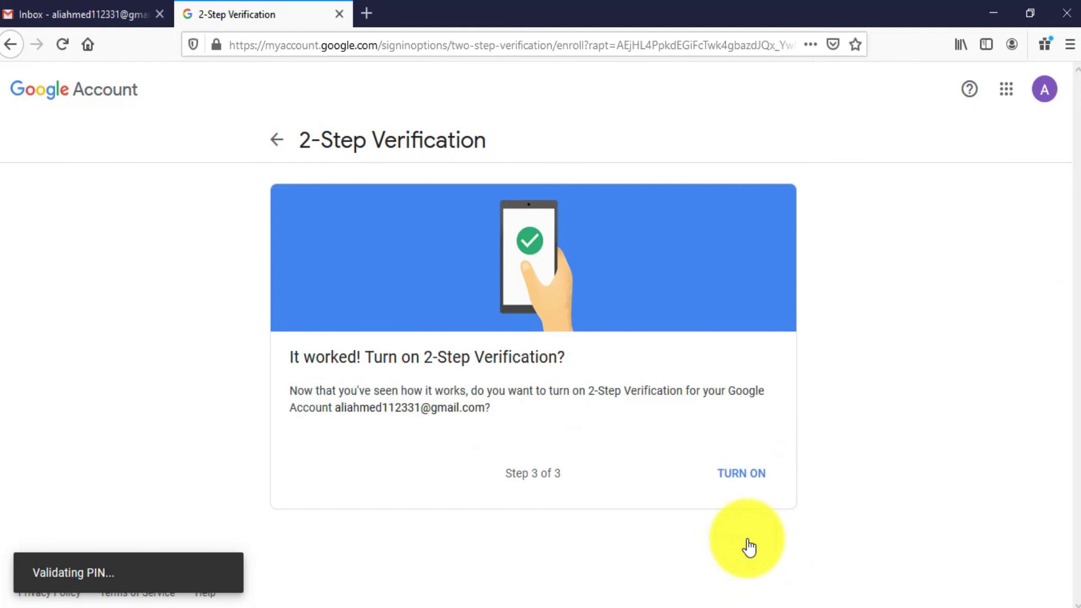
click(744, 474)
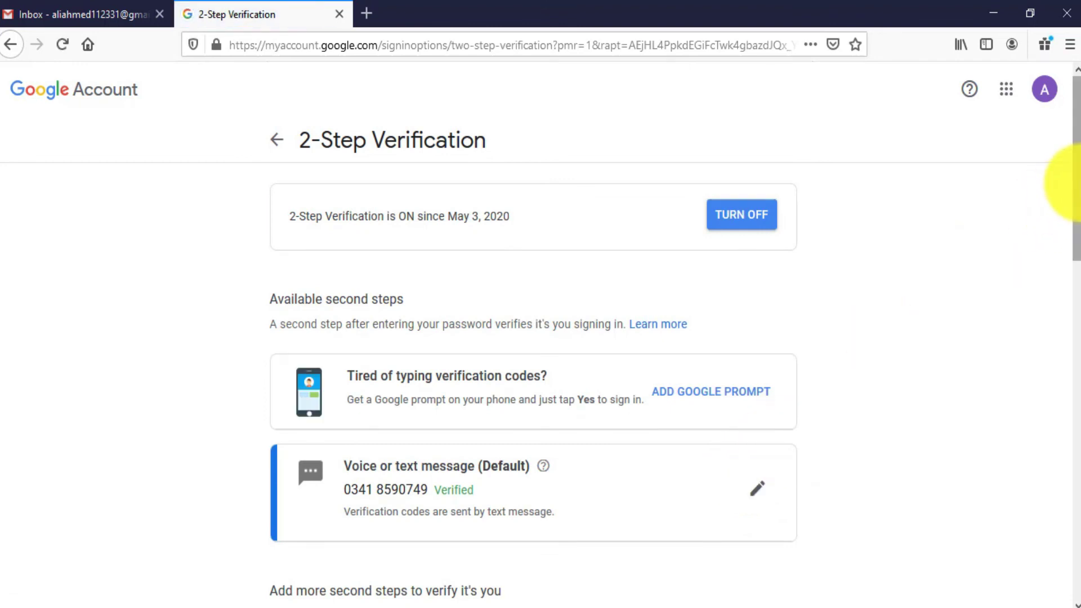
drag(1076, 165, 1070, 294)
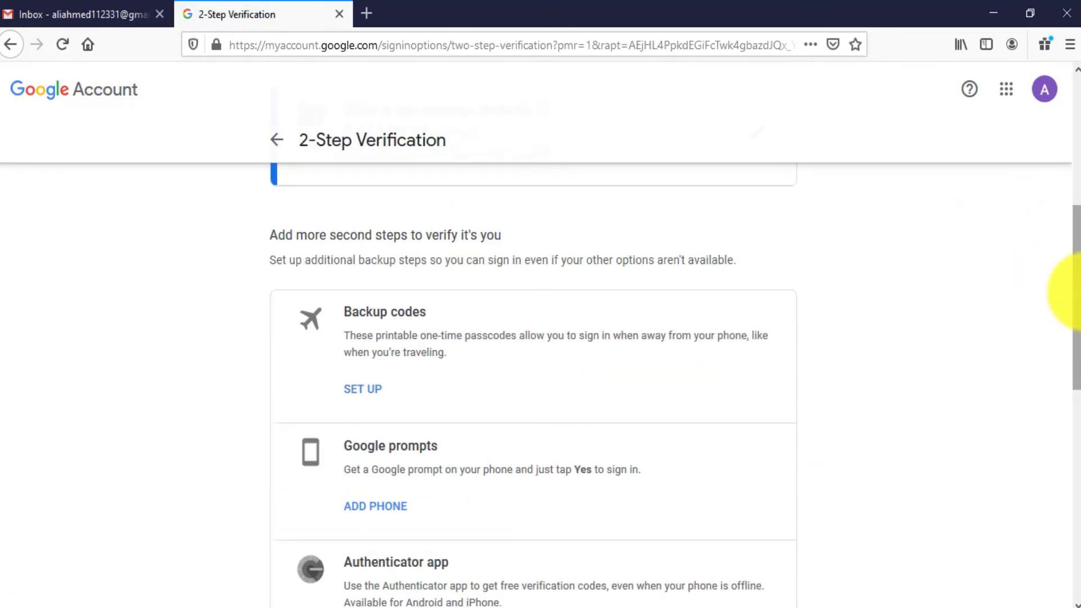
drag(1073, 294, 1073, 146)
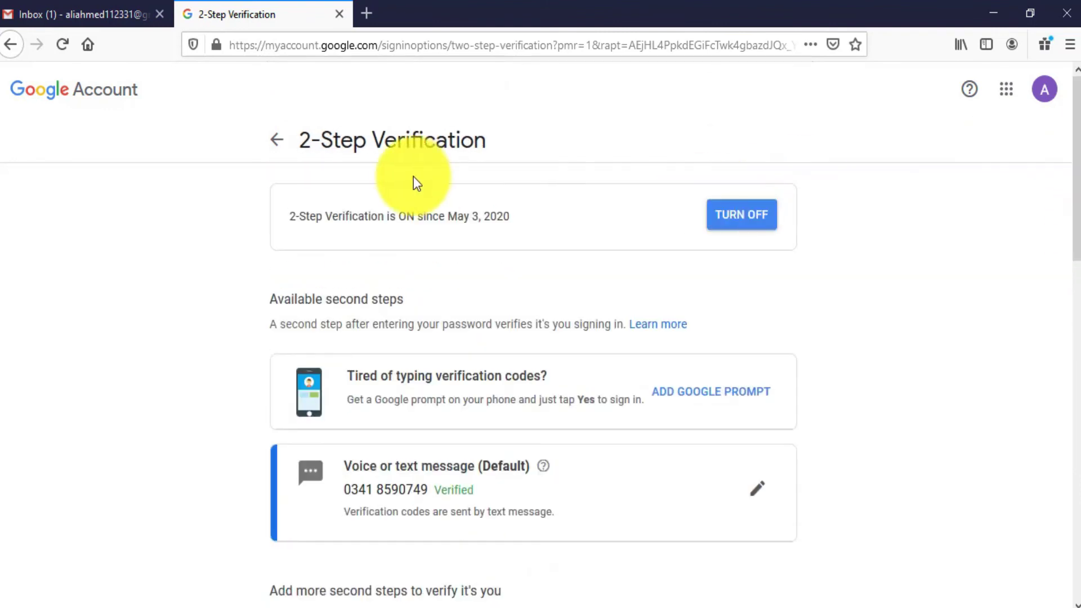
- Read the '2-Step Verification turned on' email in Gmail, then open Google Account in a new tab
click(101, 18)
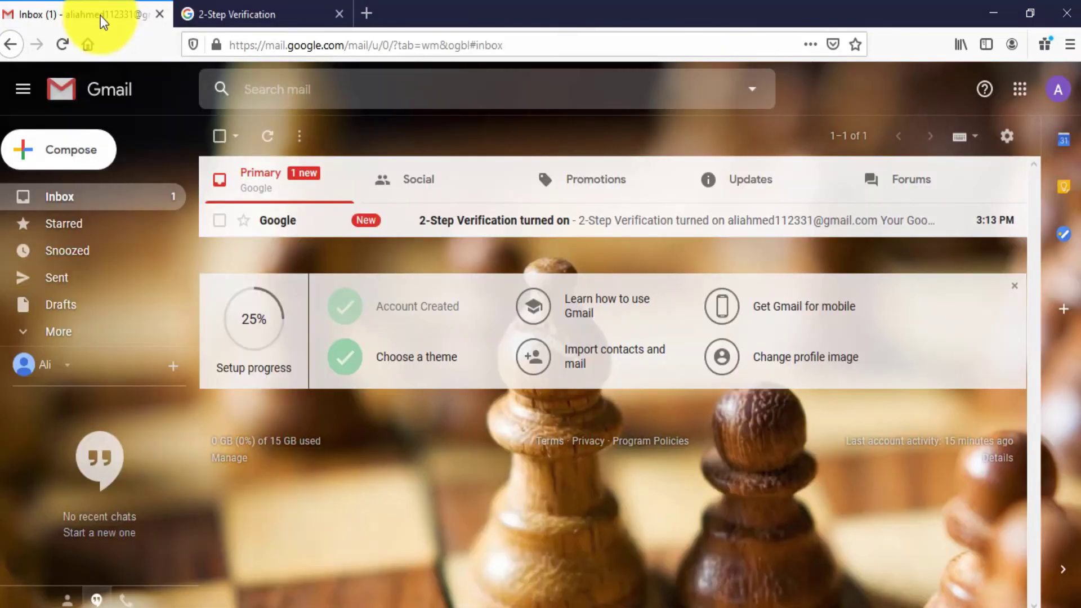
click(482, 226)
drag(1035, 261, 1023, 209)
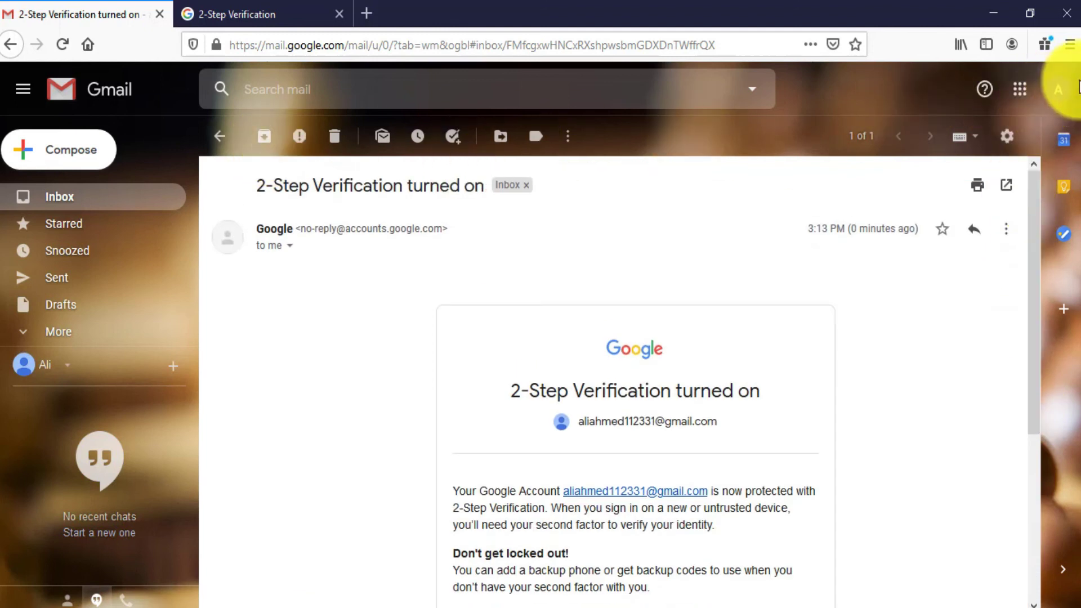
click(1062, 90)
click(920, 282)
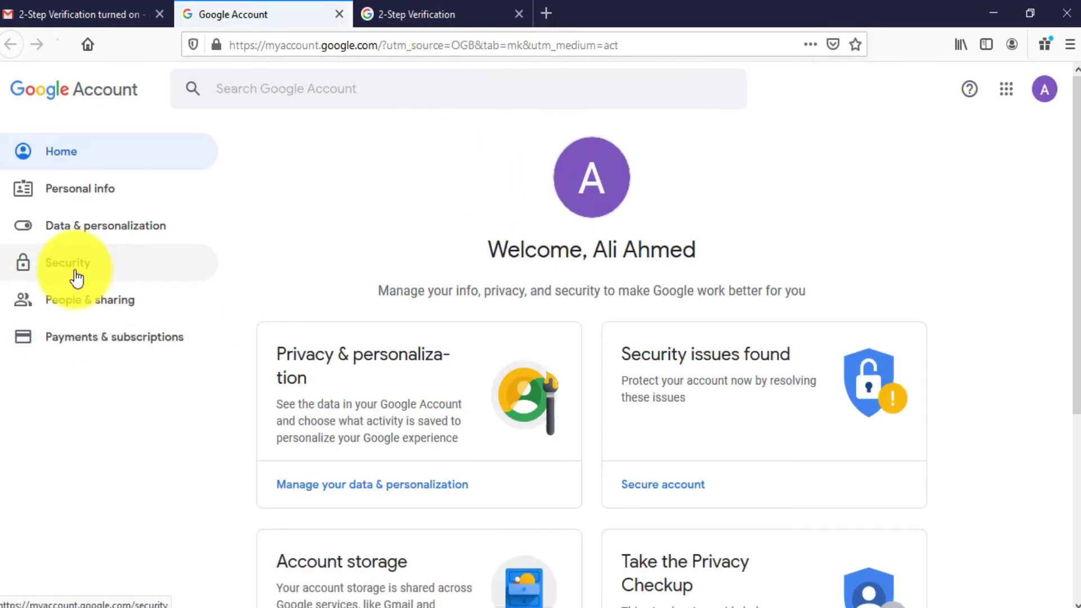
- Confirm 2-Step Verification shows On under Security, then close the Google Account tabs
click(75, 267)
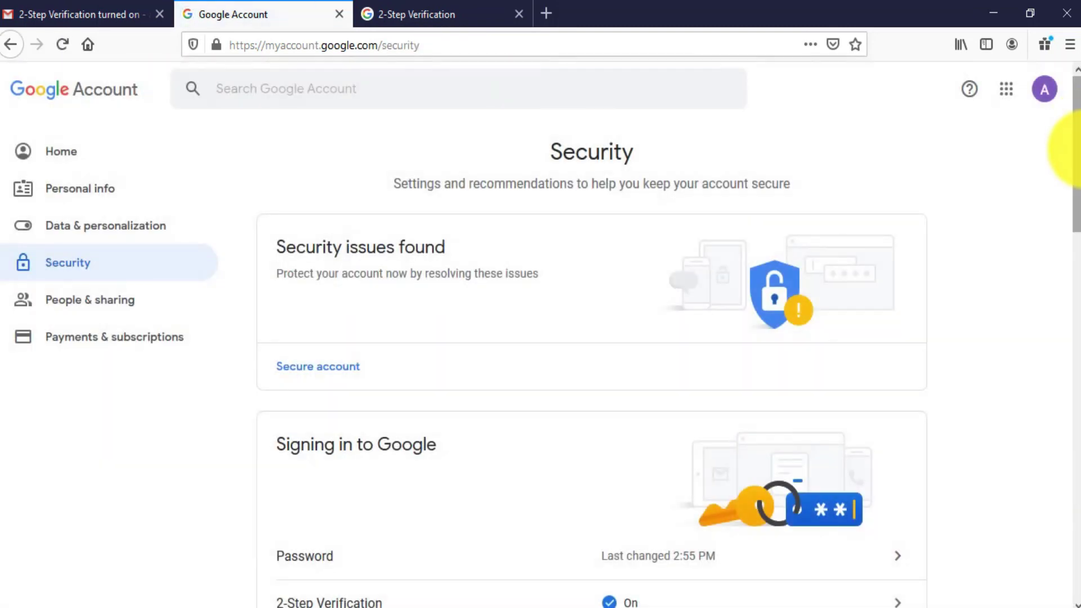
drag(1066, 152, 1062, 212)
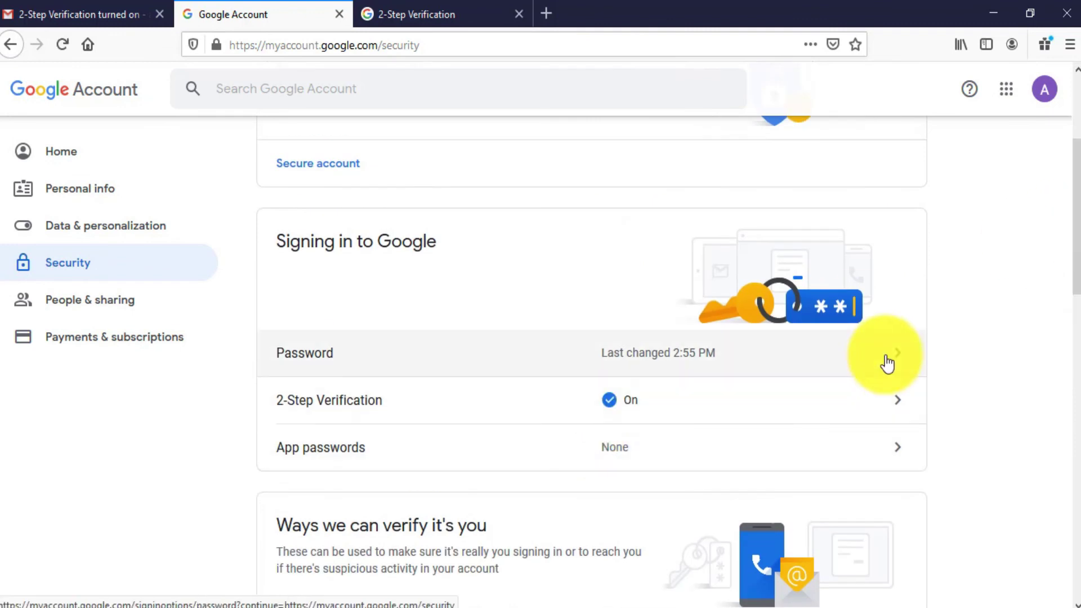
drag(1065, 266, 1070, 107)
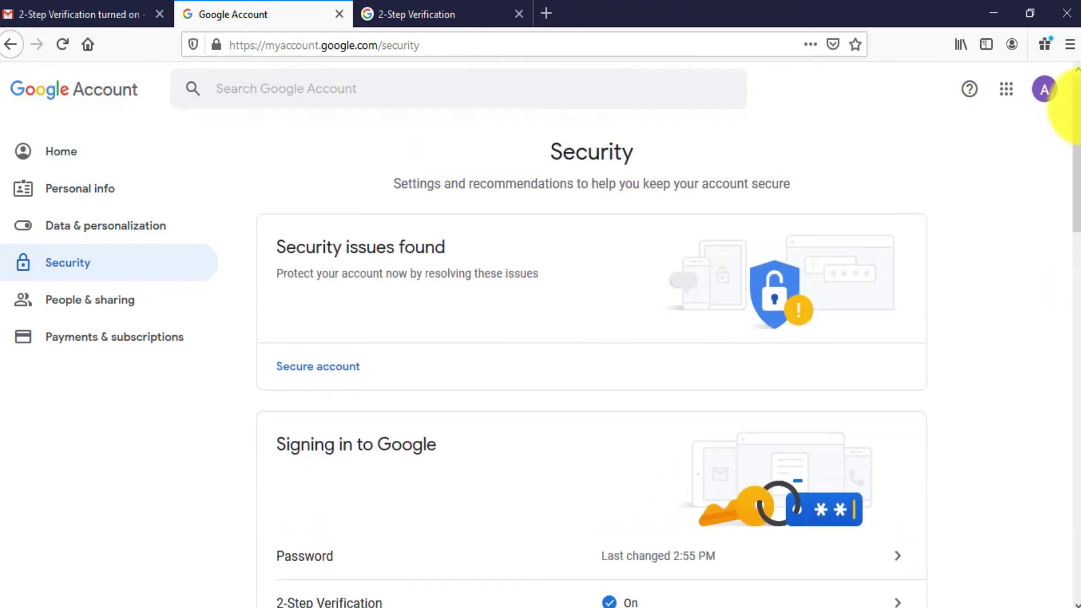
click(339, 14)
click(339, 14)
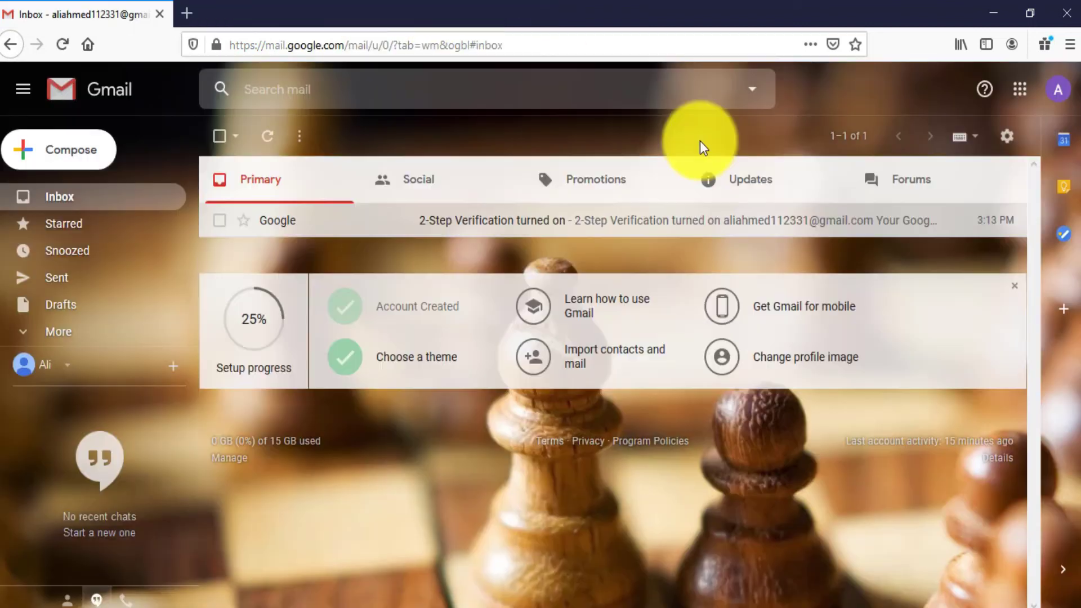